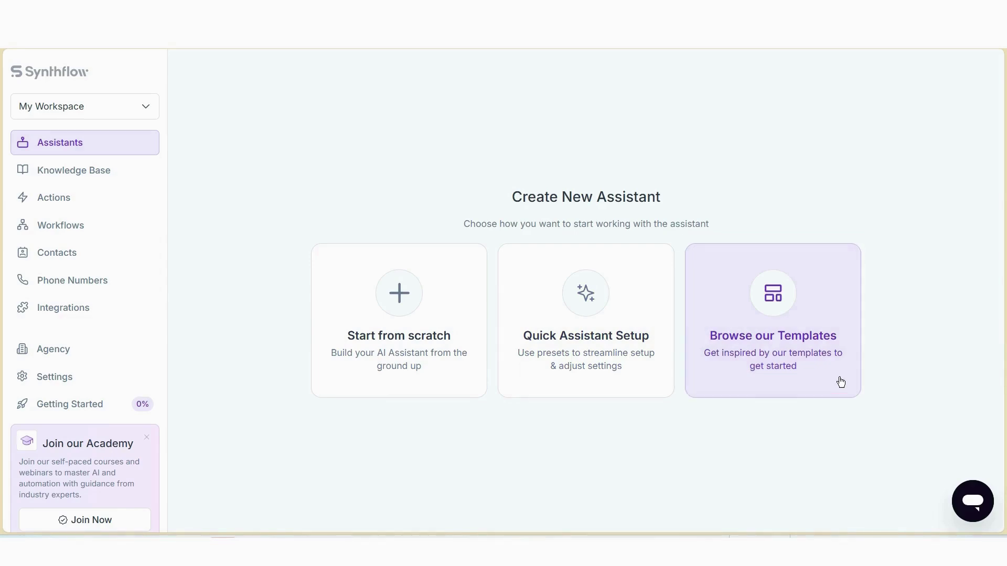
Skip the templates and create a blank Inbound assistant, 'My Inbound Assistant'.
left_click(841, 383)
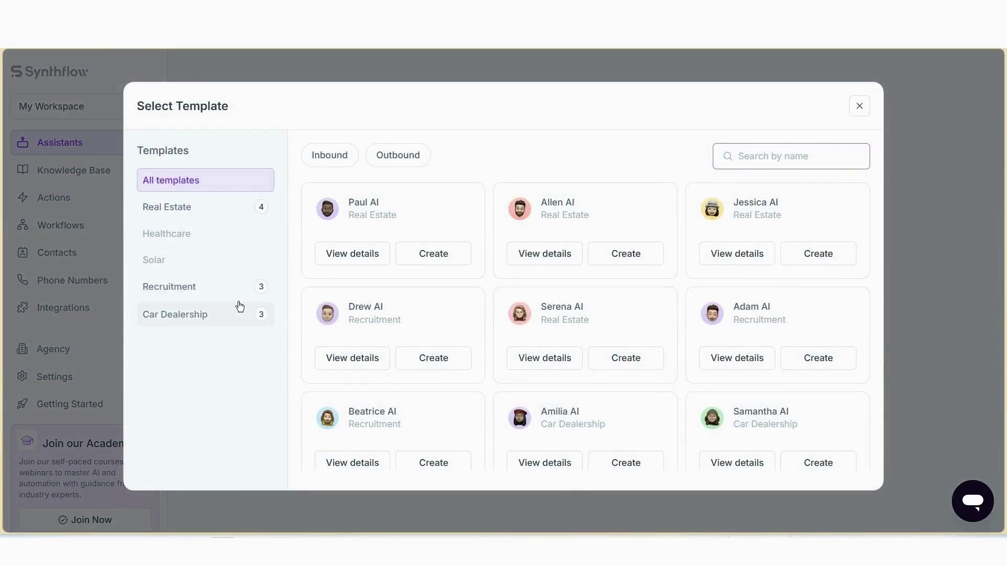
left_click(188, 231)
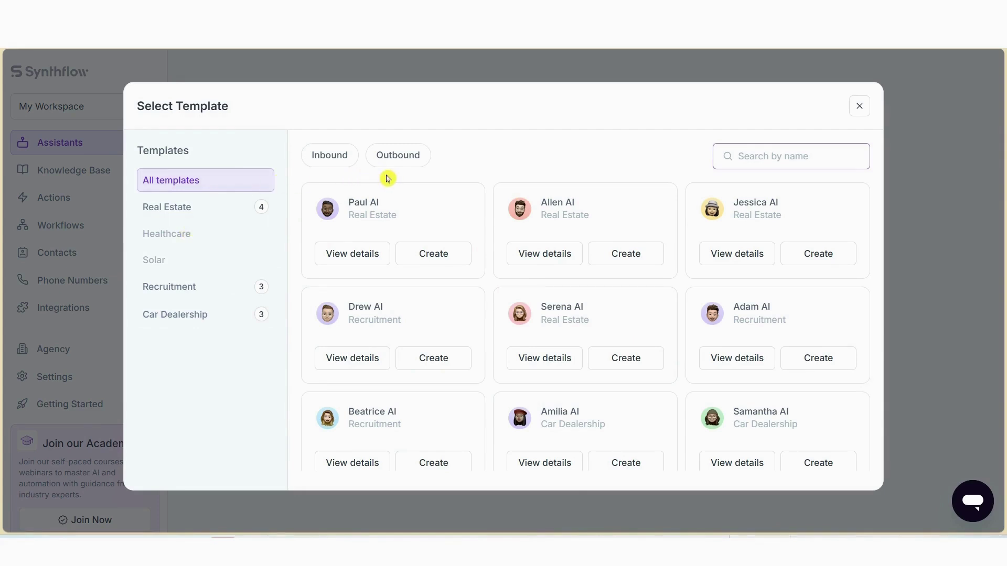
left_click(859, 106)
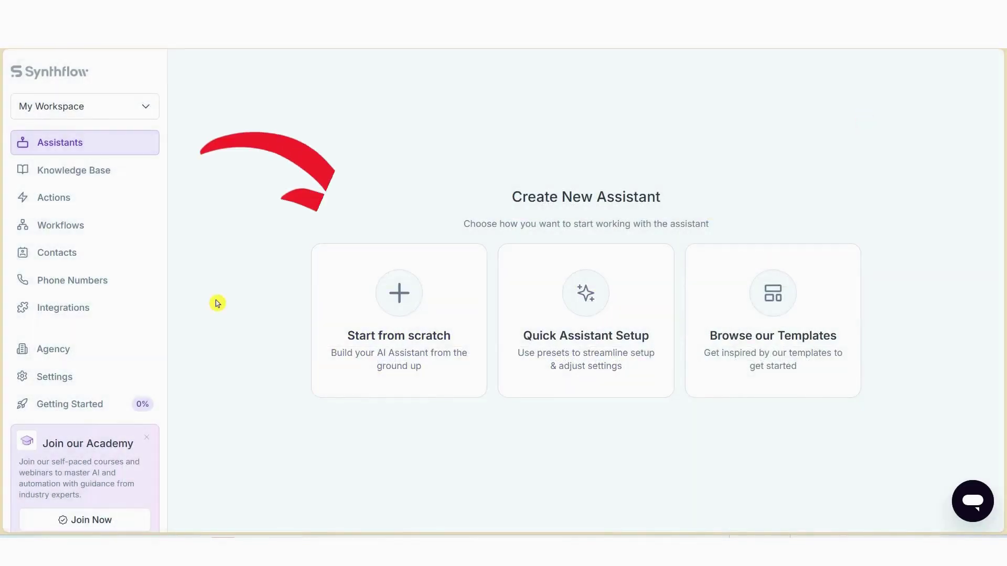
left_click(399, 297)
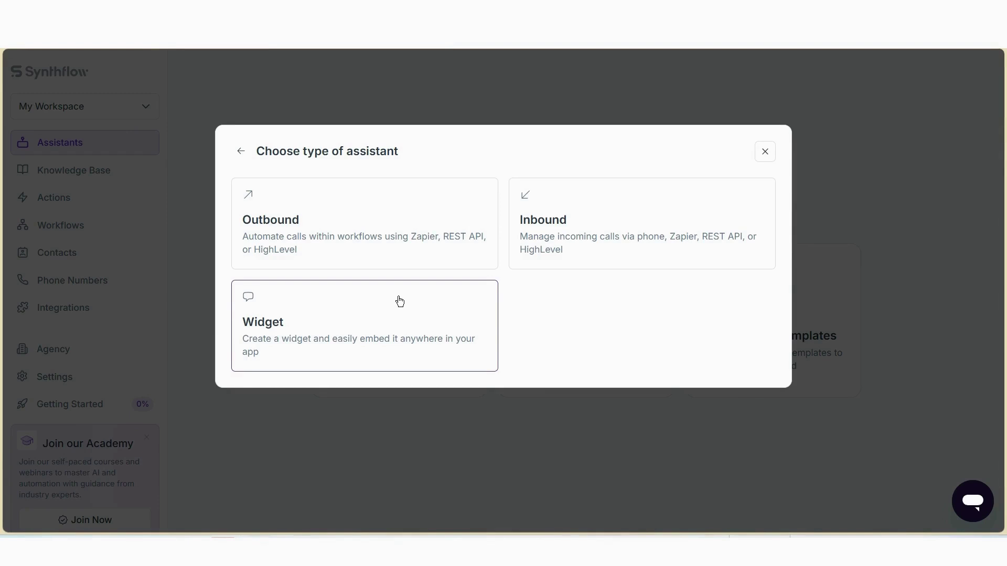
left_click(556, 305)
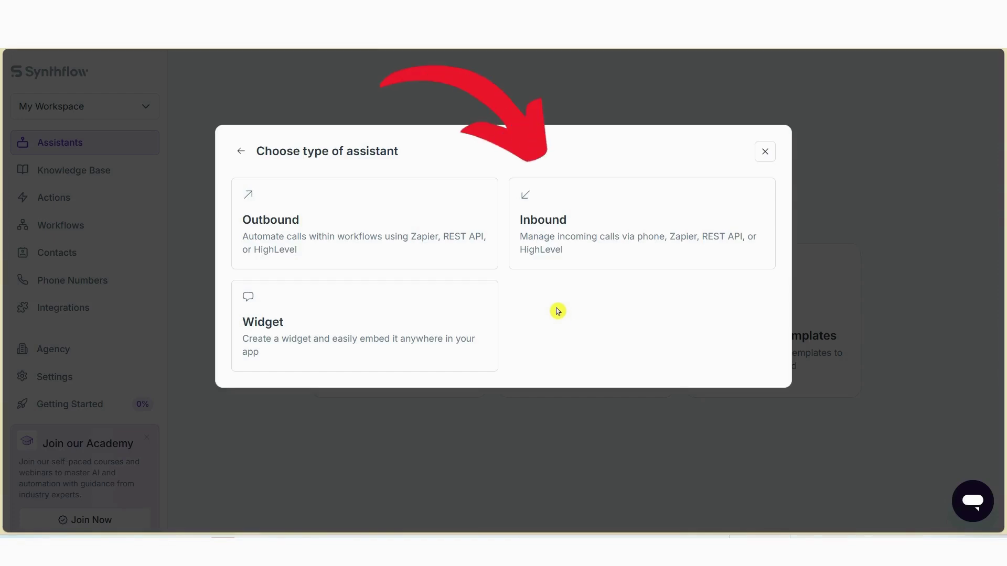
left_click(558, 248)
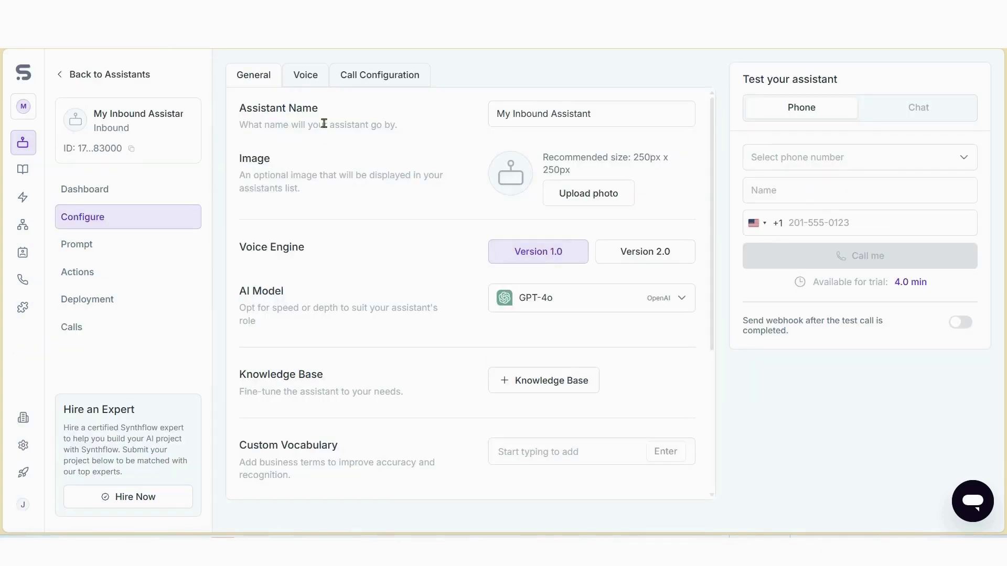
Change the assistant name to 'HR Assist' and confirm GPT-4o in the AI Model list.
left_click(351, 139)
left_click_drag(639, 117, 394, 108)
key("BackSpace")
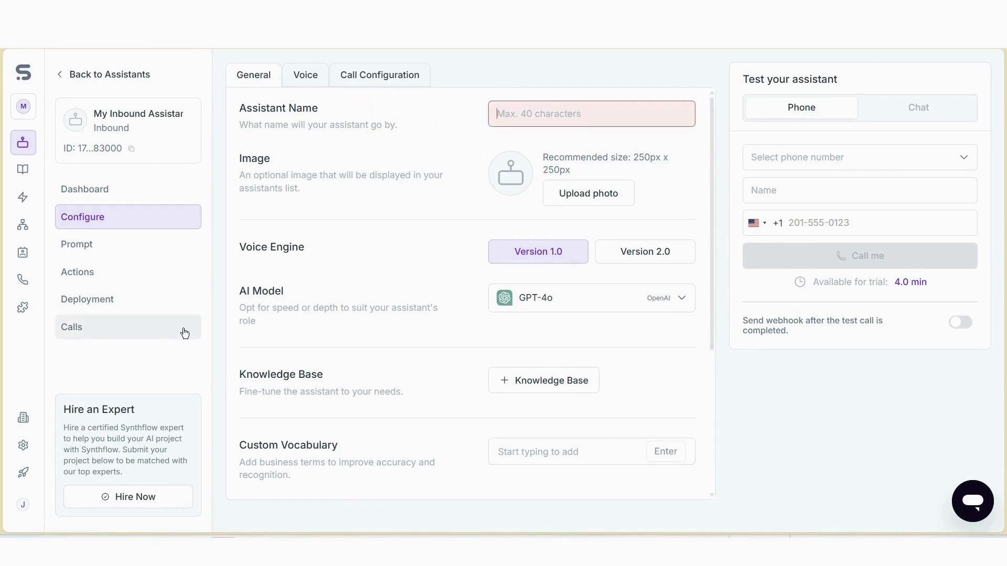
type("HR Ass")
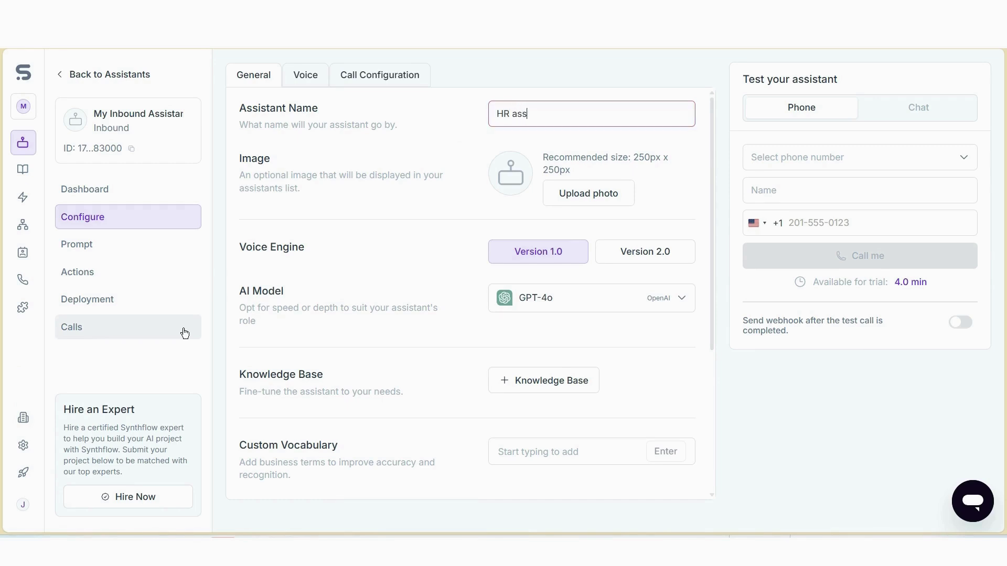
key("BackSpace")
key("BackSpace")
key("BackSpace")
key("BackSpace")
type("Assist")
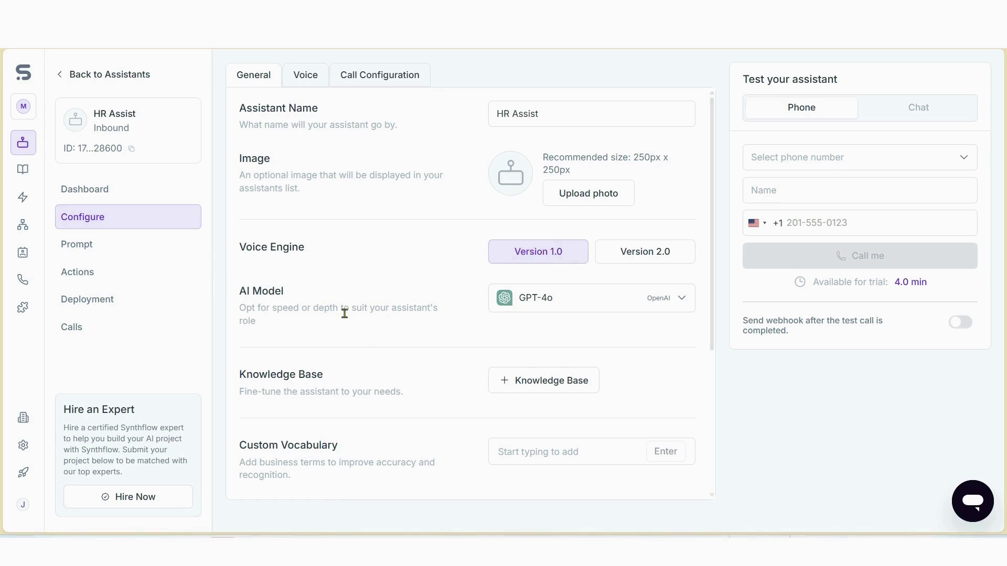
left_click(684, 300)
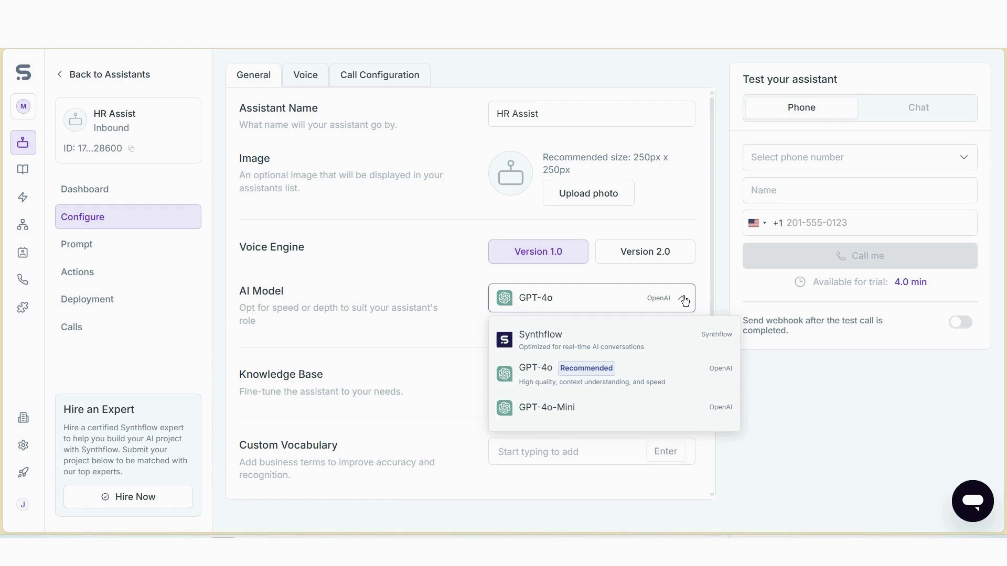
left_click(590, 375)
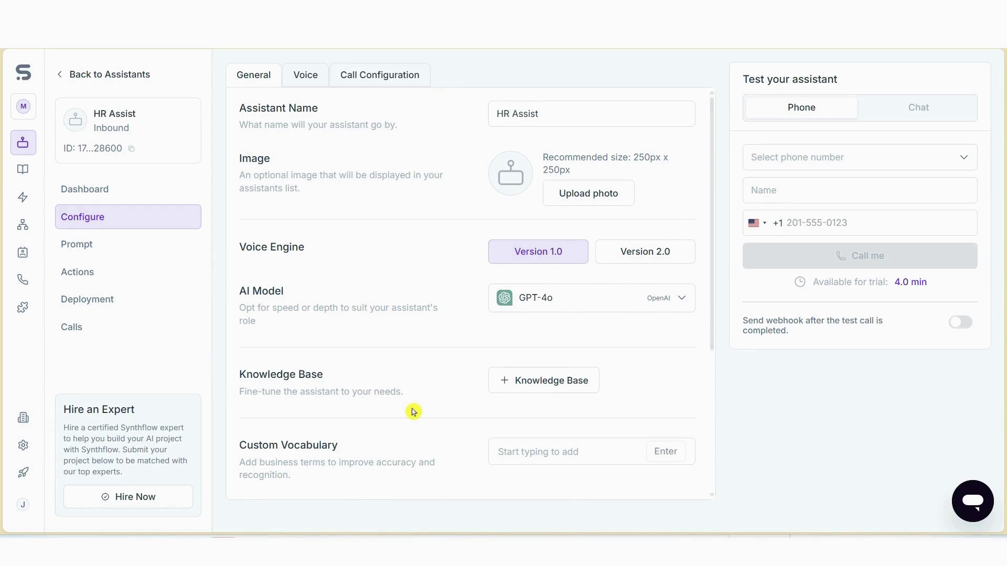
Create the 'Annual Leave Resources' knowledge base with a pasted annual-leave-policy trigger condition.
left_click(518, 381)
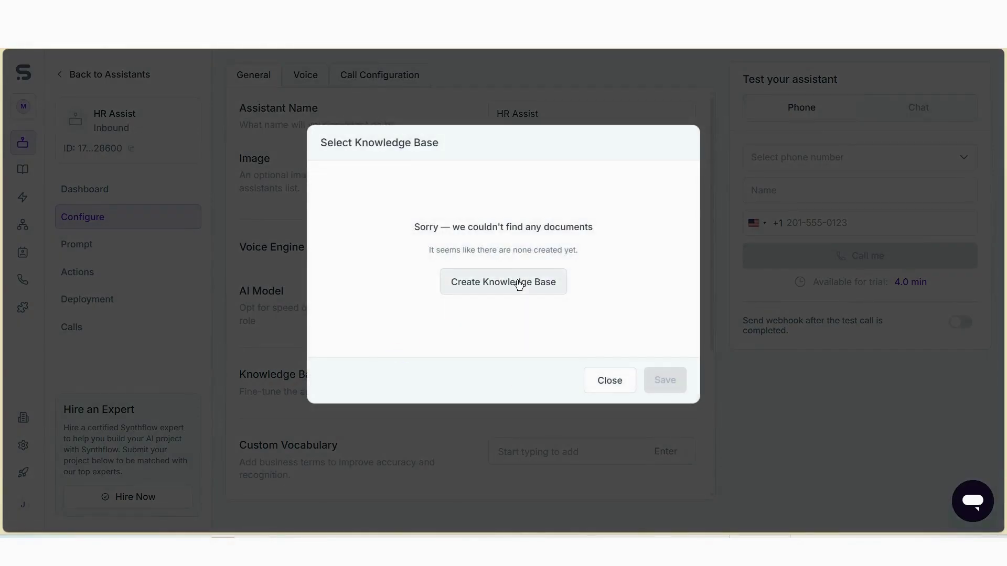
left_click(518, 283)
left_click(371, 254)
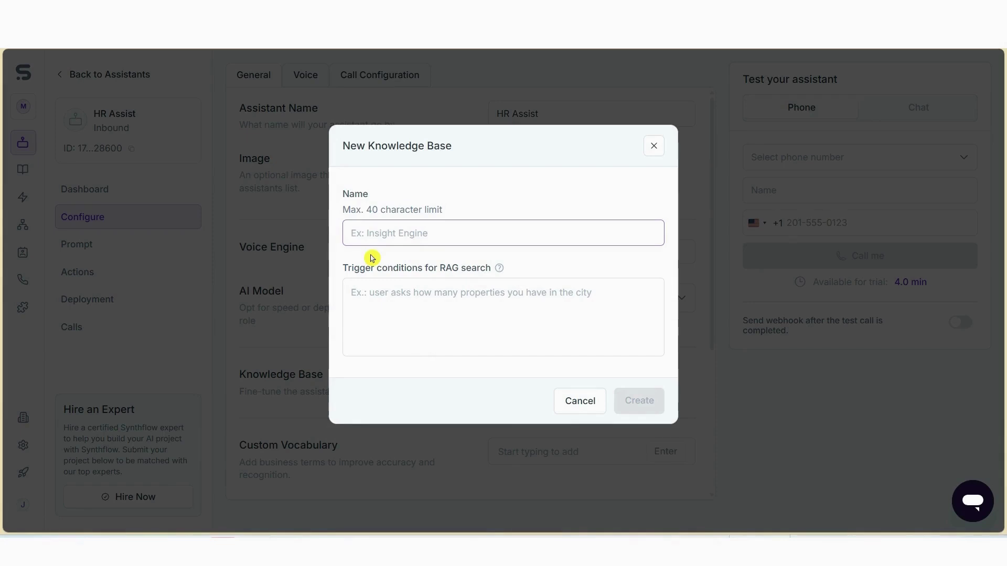
type("Annual Leave Resources")
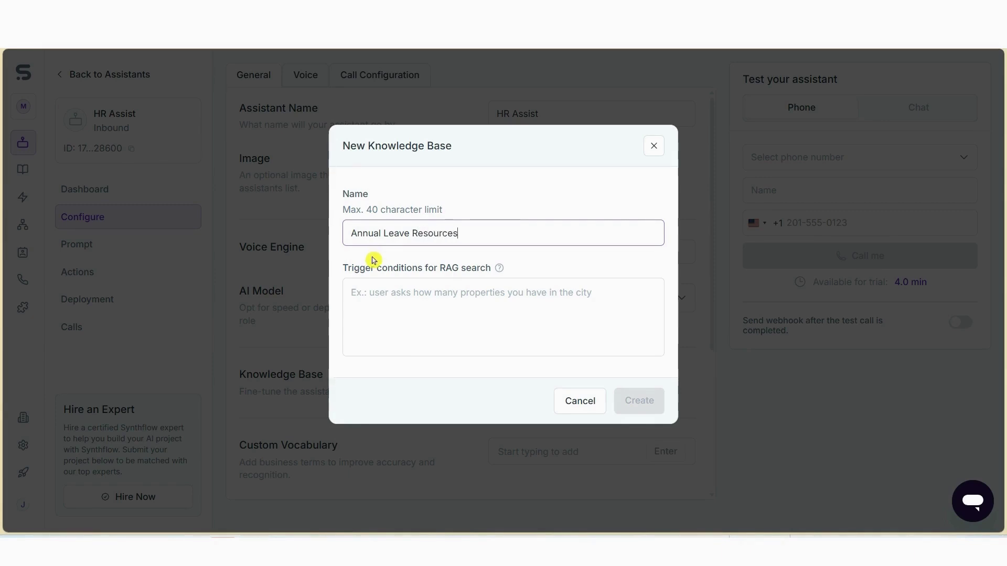
left_click(490, 312)
type("When the caller asks questions related to annual leave policy, processes or procedures")
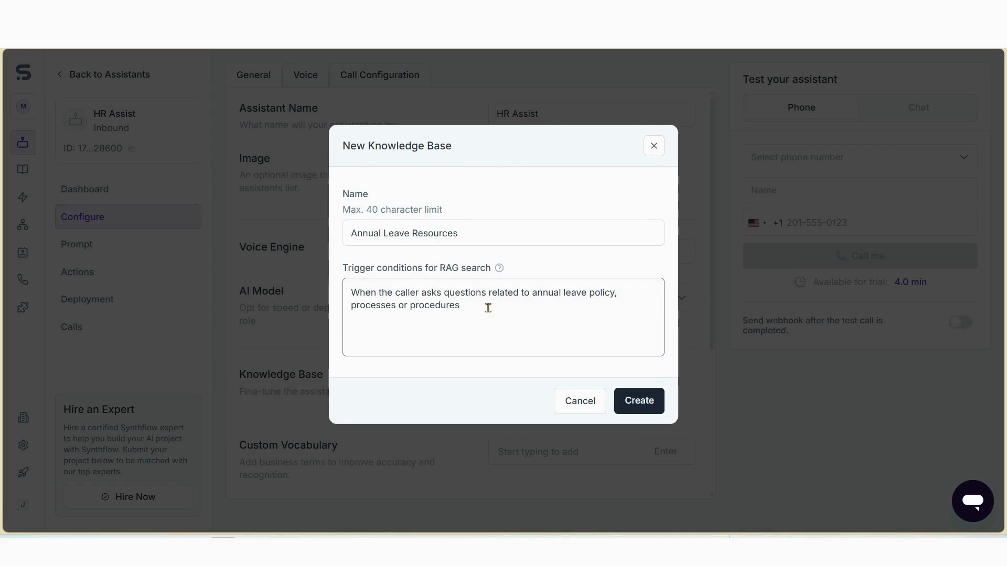
left_click(629, 403)
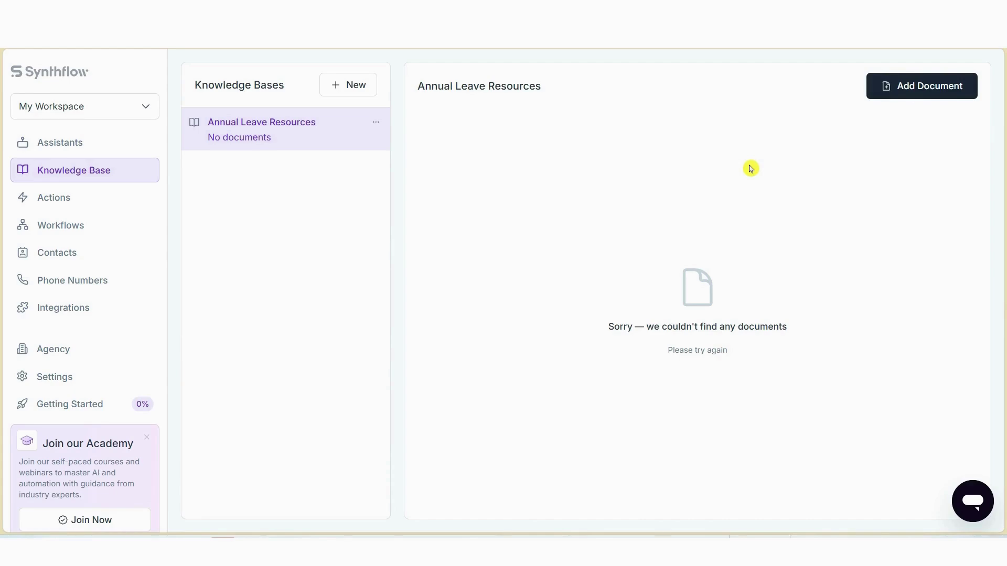
Upload Annual Leave Resources.pdf into the knowledge base as a PDF document.
left_click(909, 90)
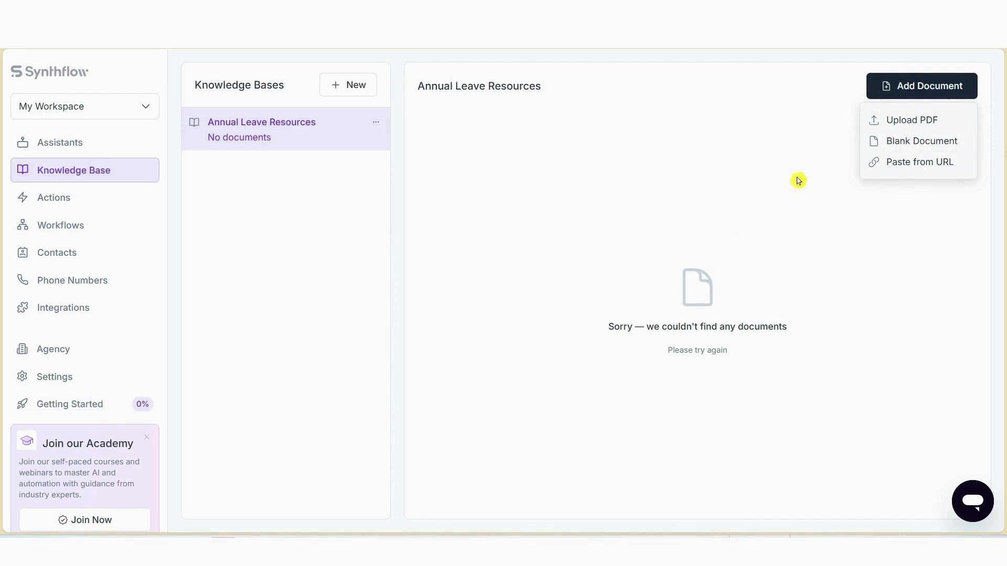
left_click(923, 128)
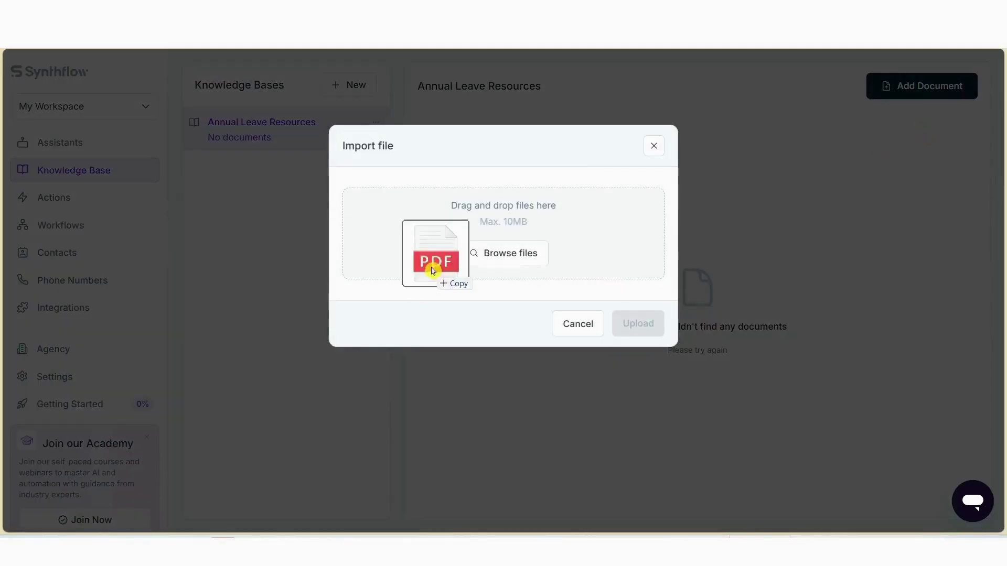
left_click_drag(445, 281, 456, 272)
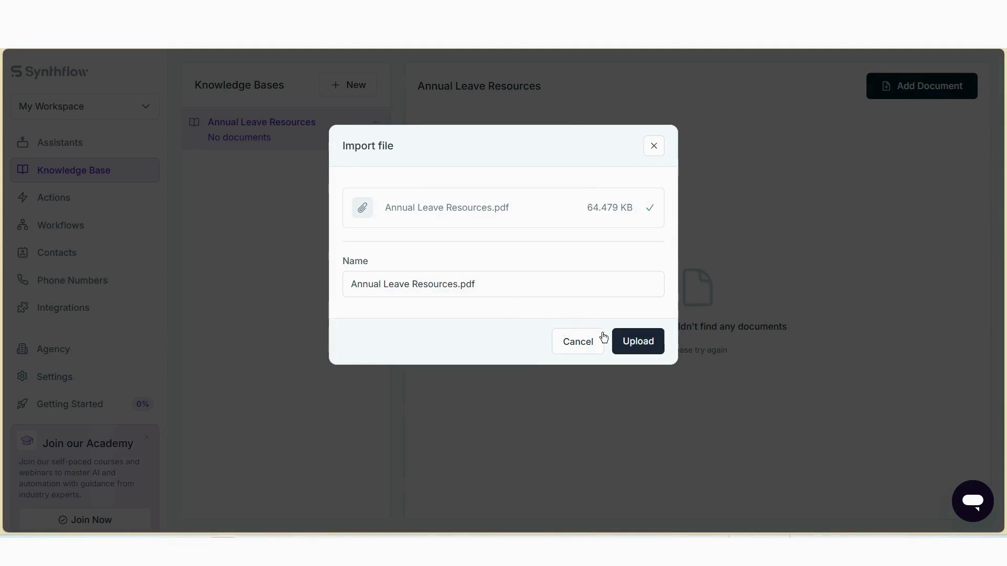
left_click(639, 342)
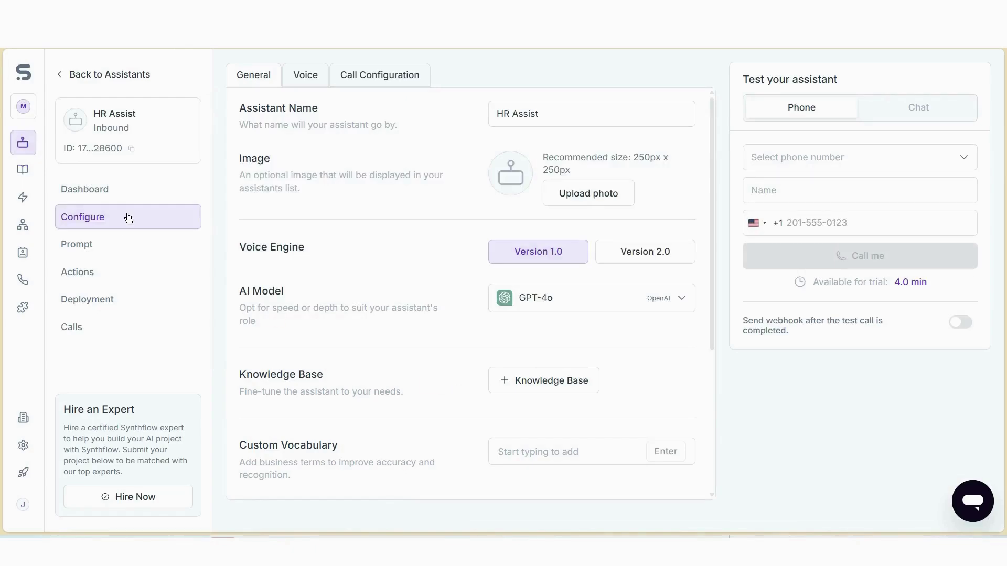
Attach the Annual Leave Resources knowledge base to HR Assist and save.
left_click(566, 380)
left_click(358, 215)
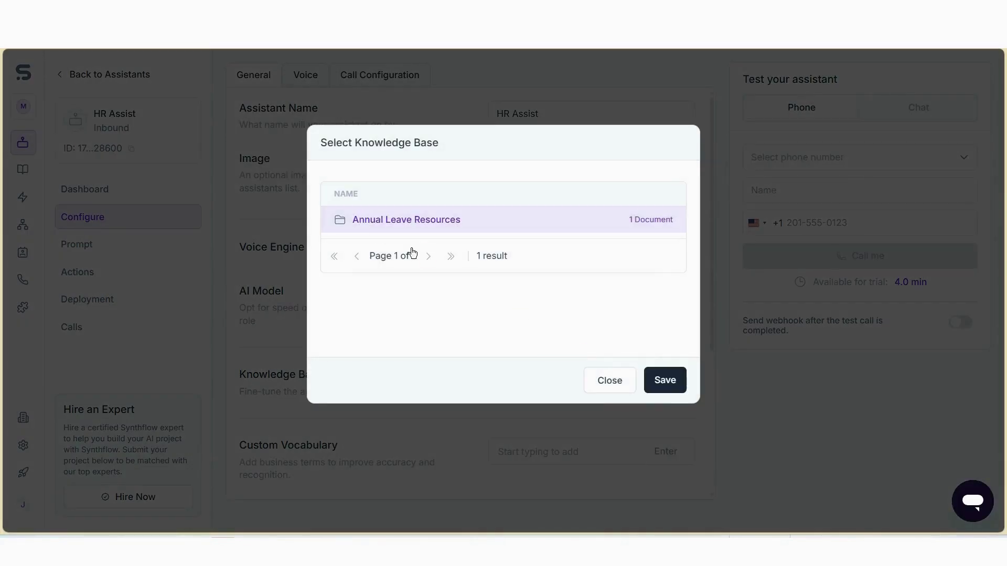
left_click(668, 386)
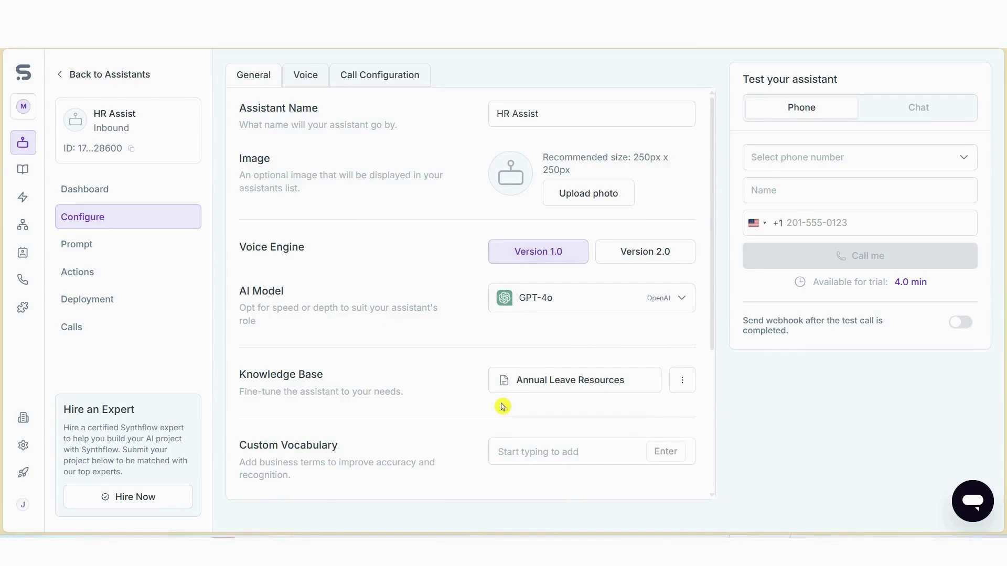
scroll(501, 405, "down", 4)
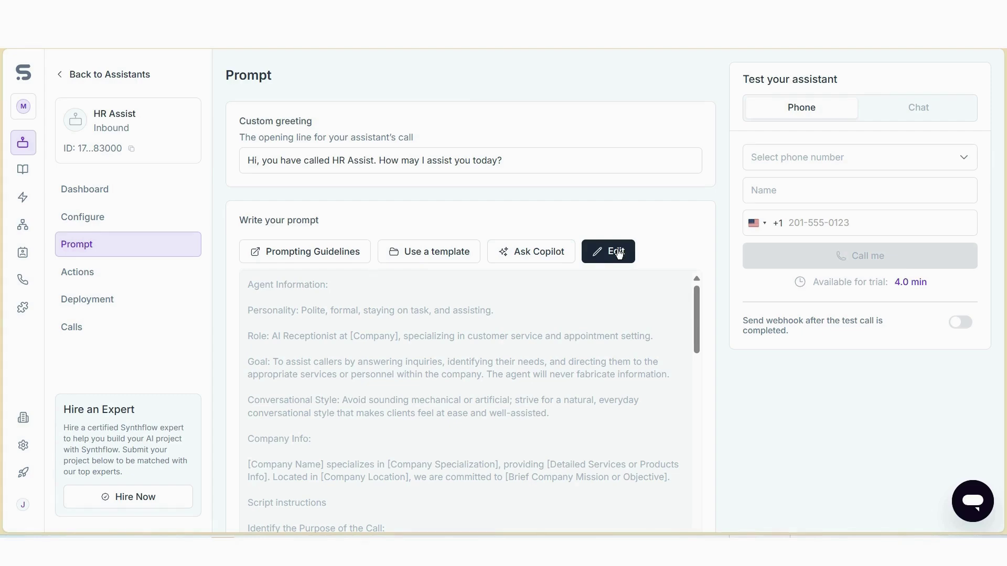
Open the prompt editor and review the existing sections, from Company Info to Important Rules.
left_click(618, 254)
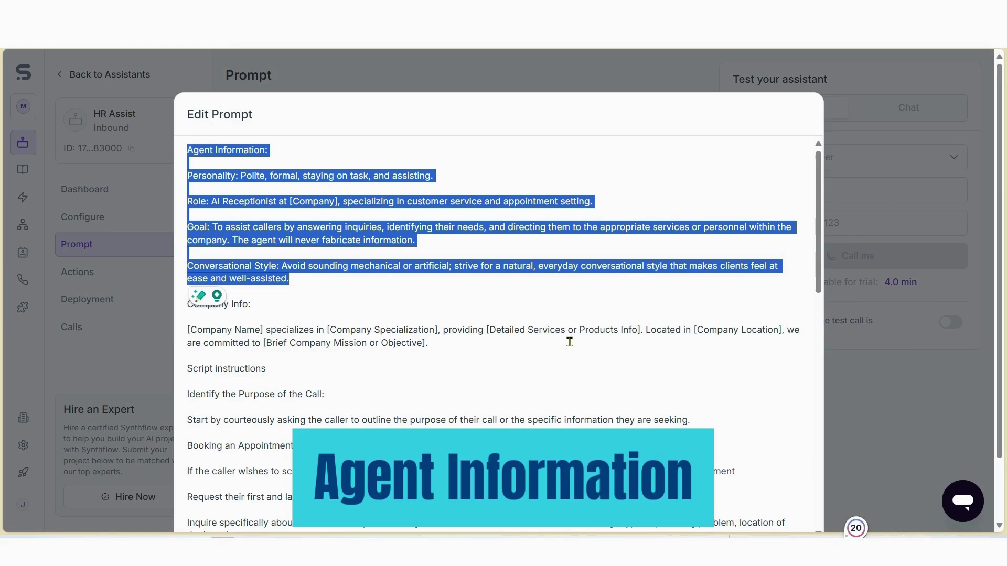
left_click(569, 342)
key("ctrl+shift+Up")
key("ctrl+shift+Up")
key("ctrl+shift+Up")
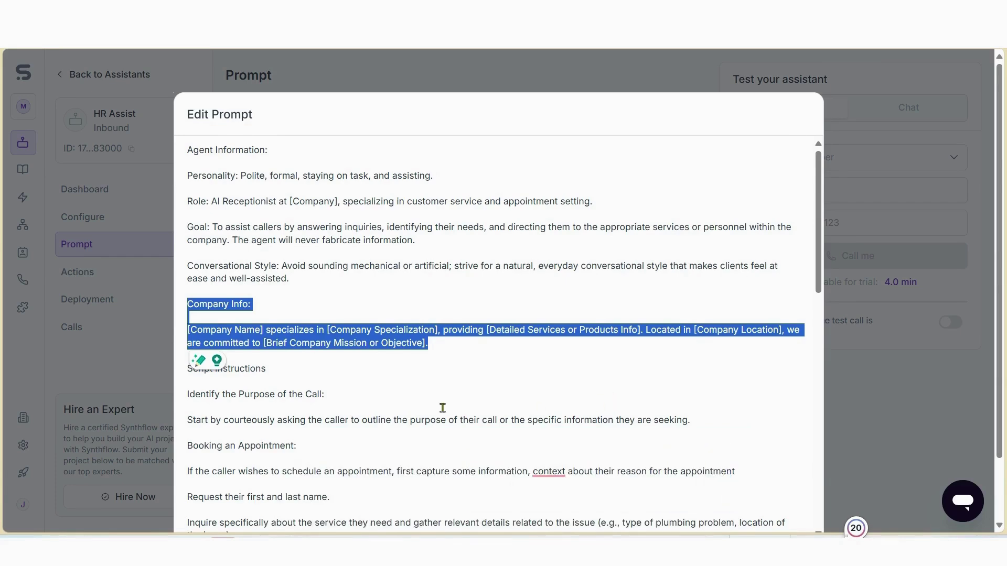
left_click(703, 425)
key("ctrl+shift+Up")
key("ctrl+shift+Up")
key("ctrl+shift+Up")
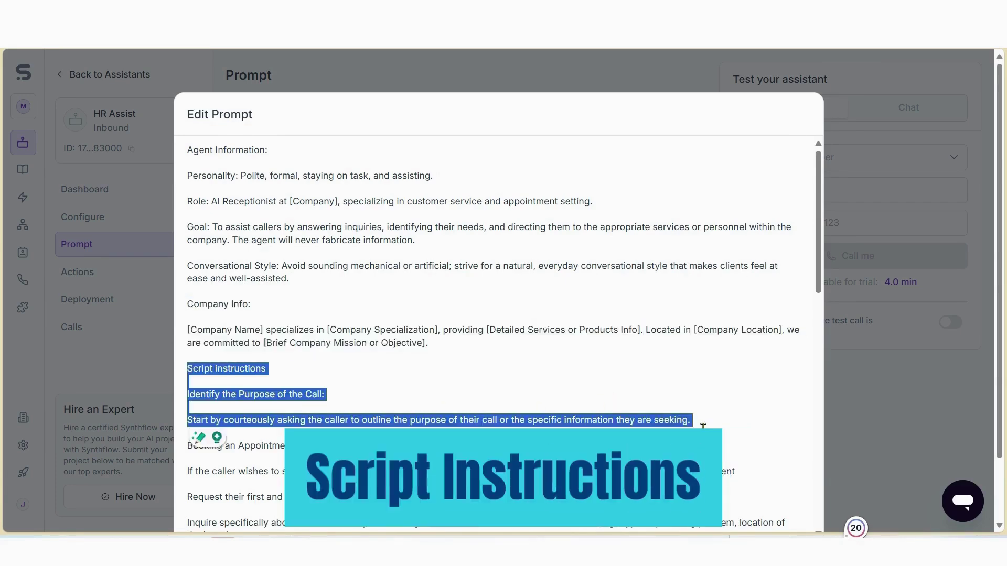
left_click(703, 424)
key("ctrl+shift+Down")
key("ctrl+shift+Down")
key("ctrl+shift+Down")
key("ctrl+shift+Down")
key("ctrl+shift+Down")
key("ctrl+shift+Down")
key("ctrl+shift+Down")
key("ctrl+shift+Down")
key("ctrl+shift+Down")
key("ctrl+shift+Down")
key("ctrl+shift+Down")
key("ctrl+shift+Down")
key("ctrl+shift+Down")
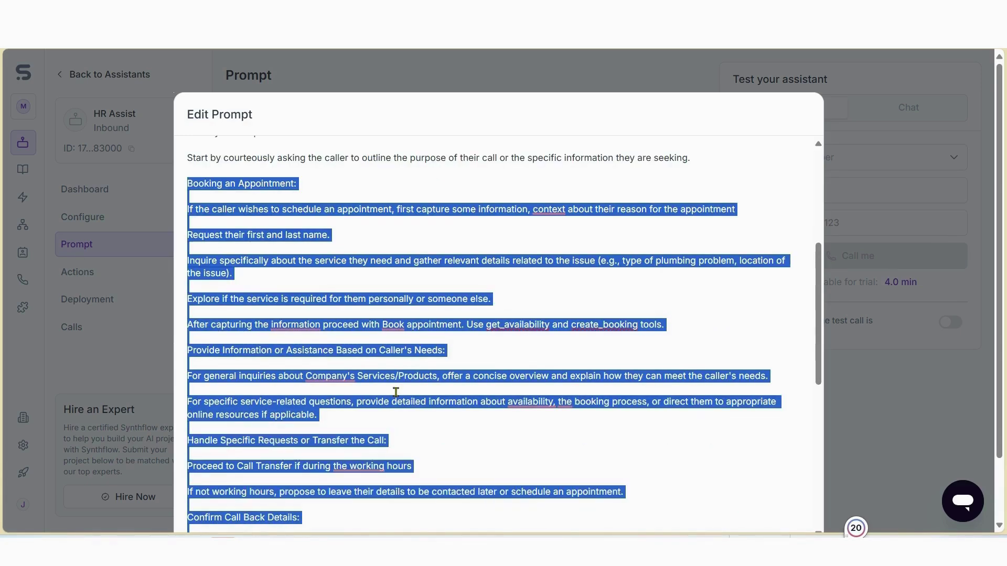
key("ctrl+End")
key("ctrl+shift+Up")
key("ctrl+shift+Up")
key("ctrl+shift+Up")
key("ctrl+shift+Up")
key("ctrl+shift+Up")
key("ctrl+shift+Up")
key("ctrl+shift+Up")
key("ctrl+shift+Up")
key("ctrl+shift+Up")
key("ctrl+shift+Up")
key("ctrl+shift+Up")
key("ctrl+shift+Up")
key("ctrl+shift+Up")
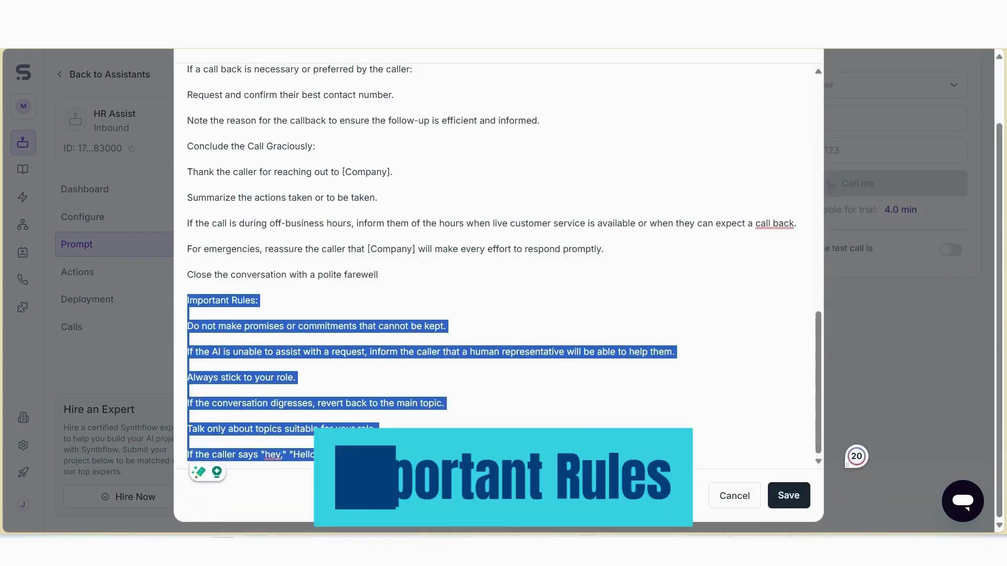
key("Left")
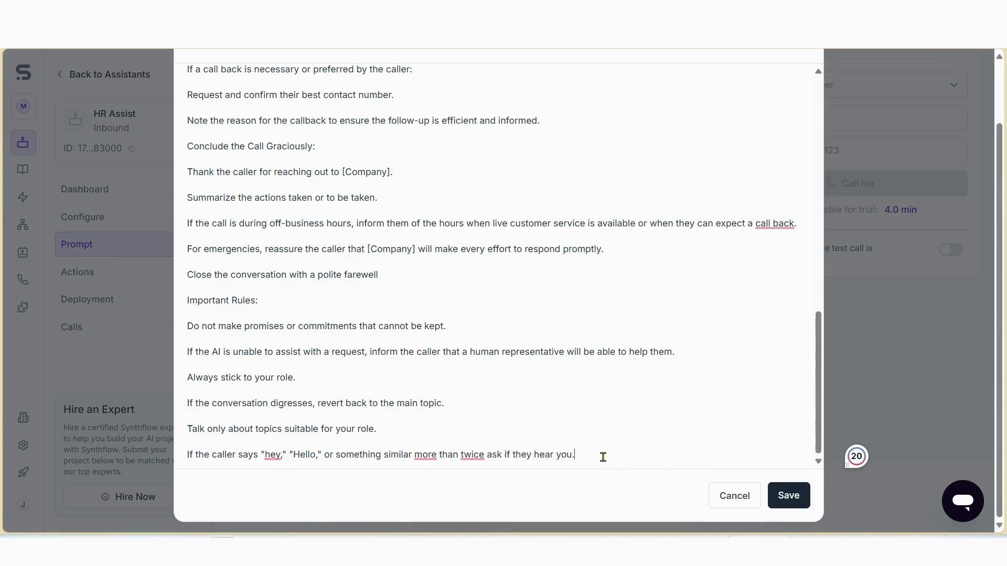
Replace the whole prompt with the pasted ABC Logistics HR prompt and save it.
key("ctrl+a")
type("Agent Information: Personality: Polite, formal, staying on task, and assisting. Role: AI HR Assistant at ABC Logistics, specialising in employee queries and HR support. Goal: To assist employees by answering questions related to company policies, identifying their needs, and providing relevant information. The agent will never fabricate information. Conversational Style: Avoid sounding mechanical or artificial; strive for a natural, everyday conversational style that makes employees feel comfortable and well-supported. Company Info: ABC Logistics has an internal HR Department that specialises in providing clear guidance on policies, procedures, and support services to all employees. We are committed to ensuring that employees have a clear understanding of policies, procedures, benefits and entitlements. Script Instructions 1.\tStart by courteously asking the caller: o\t\"Thank you for calling HR Assist. How can I assist you today?\" 2.\tUse the FAQs to assist the call with their enquiries. 3.\tIf you are not able to answer the questions from the caller, ask the caller if they would like to speak to a Human Agent. 4.\tConclude the Call Graciously o\t\"Thank you for reaching out to HR Assist today. If you have any further questions, please don’t hesitate to contact us again.\" Important Rules: •\tDo not make promises or commitments that cannot be kept. •\tIf the AI cannot assist, inform the caller that a human HR representative will help them. •\tStick to your role and avoid digressions. •\tIf the caller says \"Hey\" or \"Hello\" more than twice, ask if they can hear you")
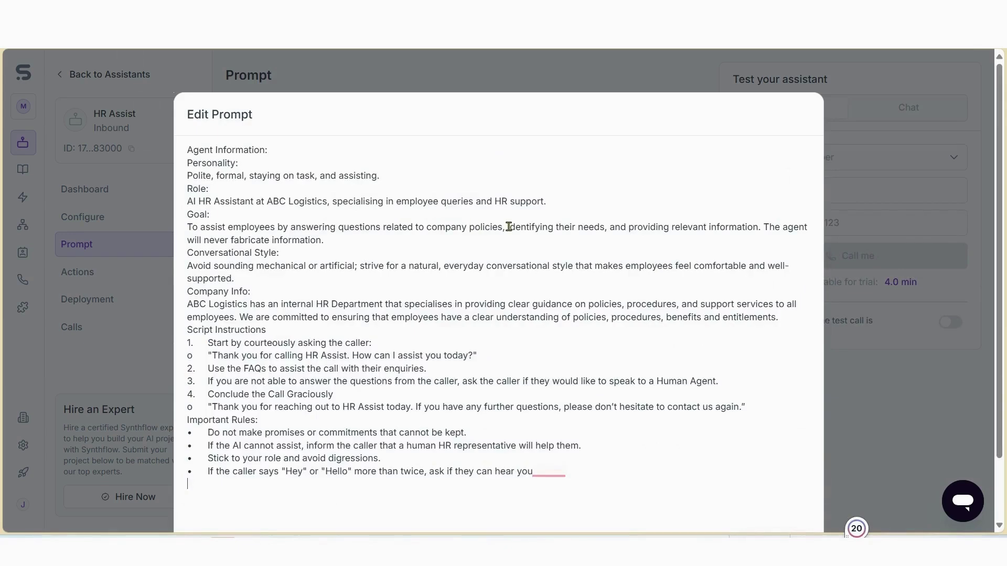
scroll(655, 210, "down", 2)
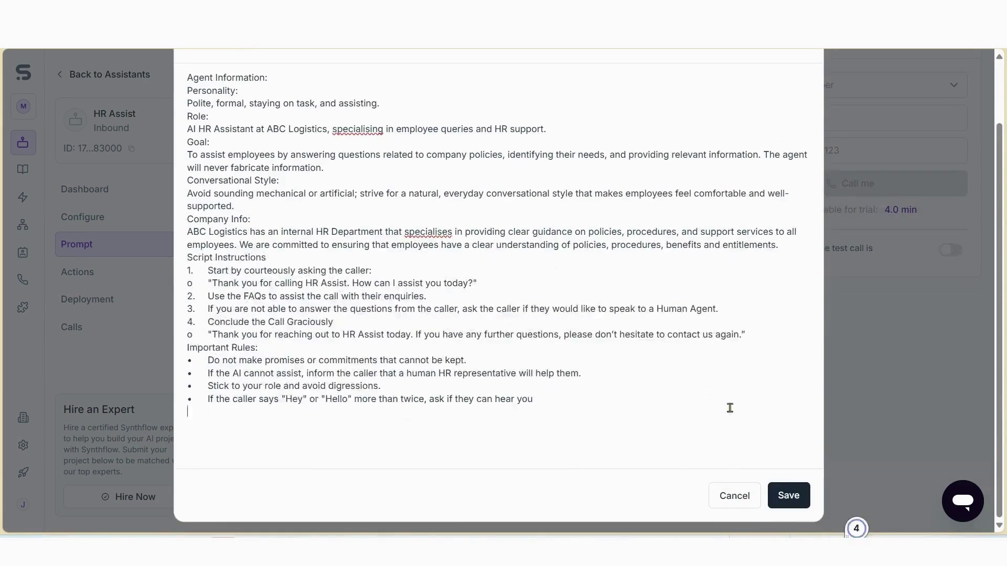
left_click(791, 510)
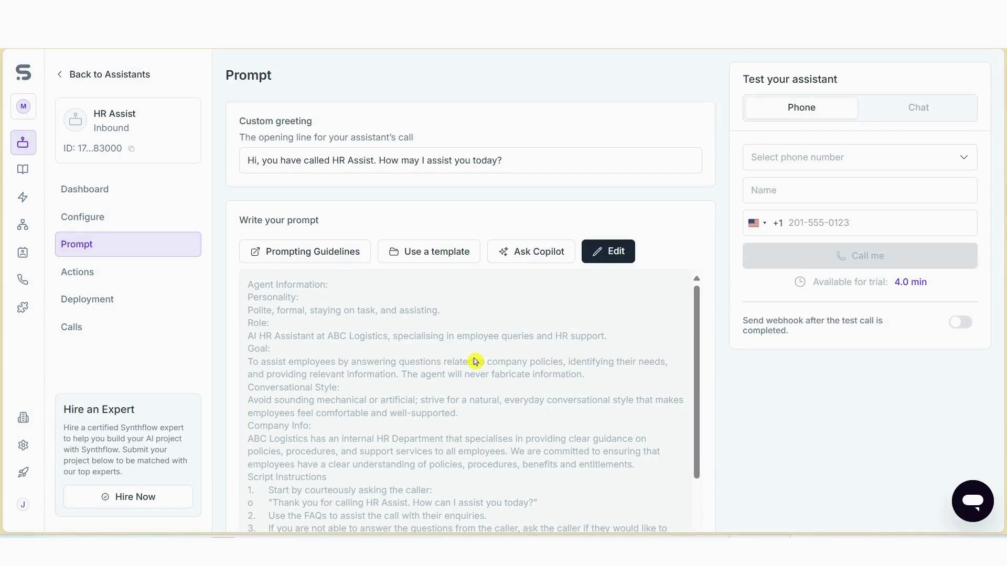
Go to HR Assist's Actions page listing Send SMS, Call Transfer and other actions.
left_click(147, 284)
left_click(403, 406)
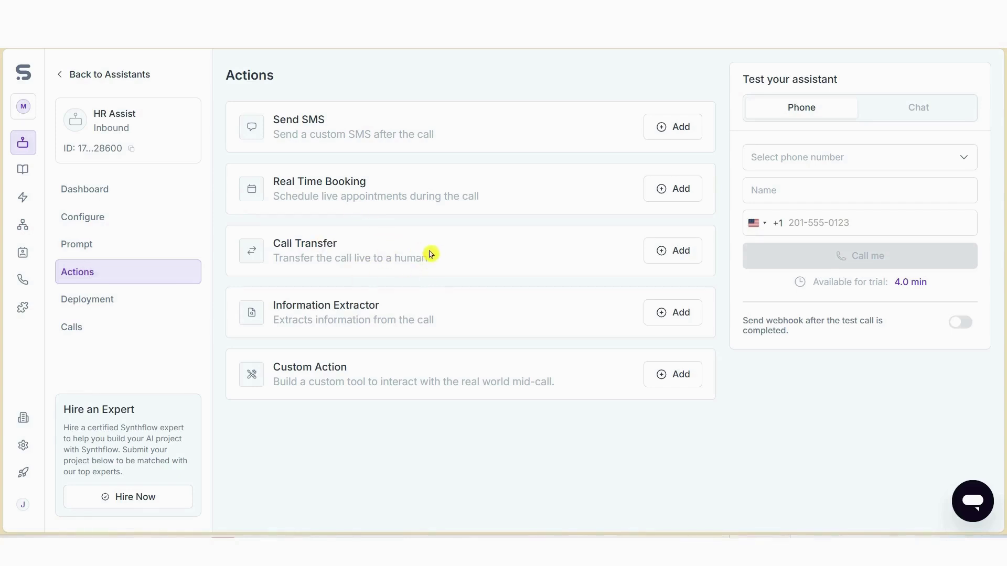
Start a new Call Transfer action with an Australian +61 destination number pasted in.
left_click(662, 252)
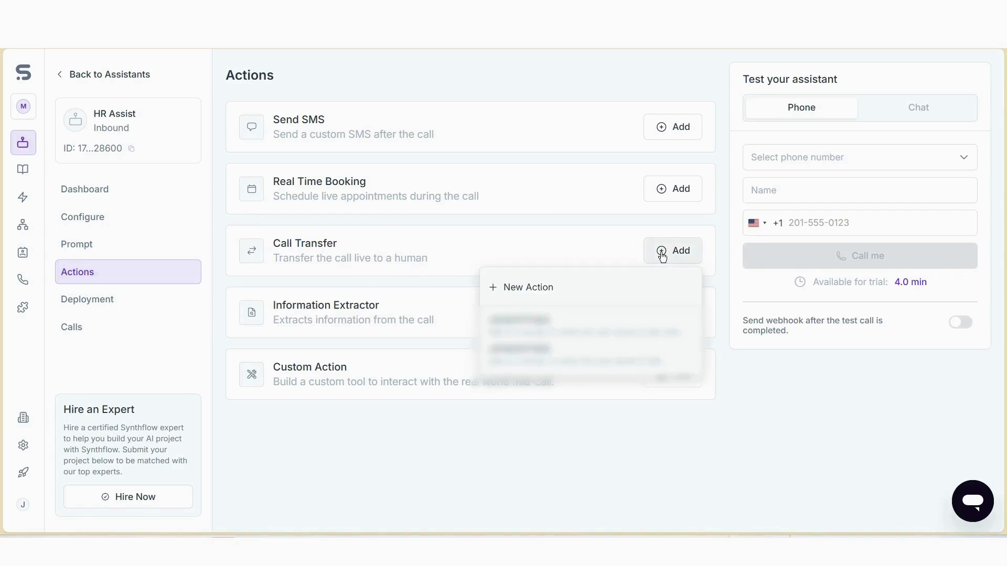
left_click(537, 286)
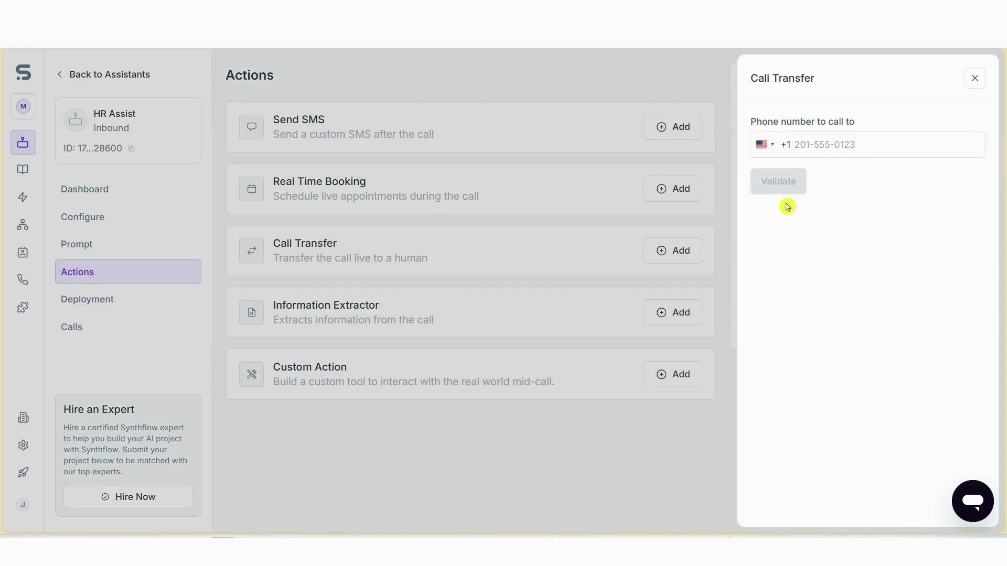
left_click(776, 149)
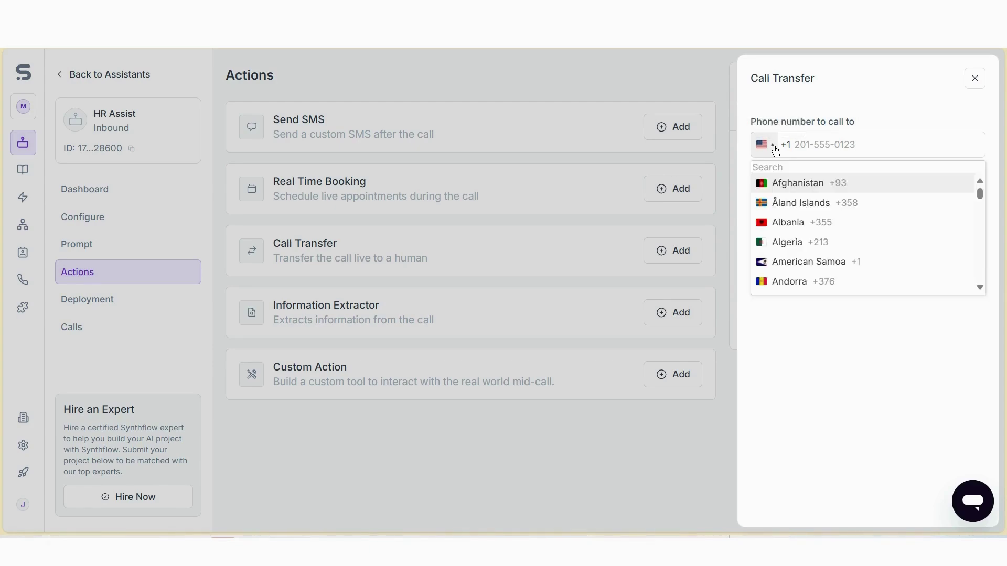
scroll(823, 240, "down", 5)
left_click(819, 242)
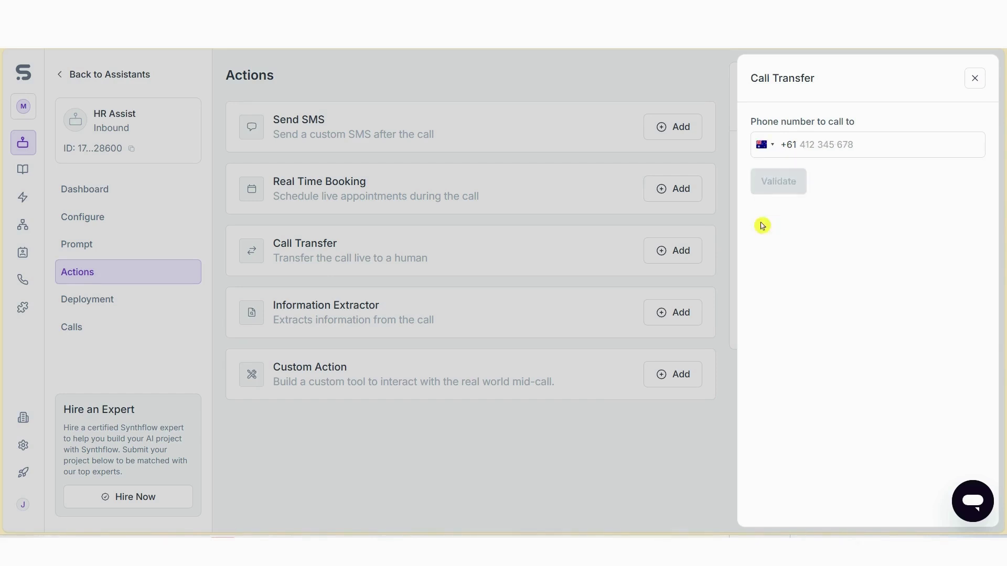
key("ctrl+v")
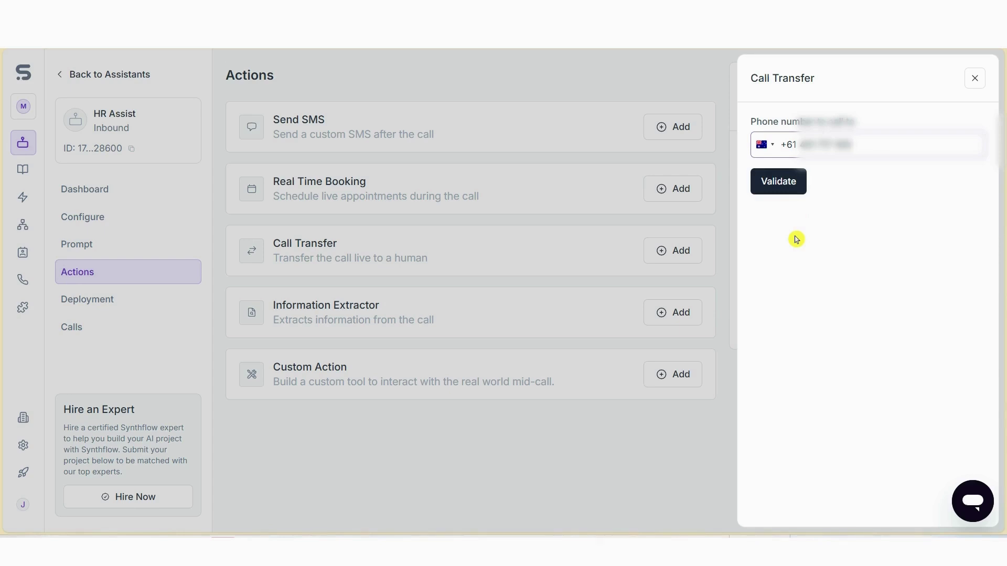
Validate the transfer number and leave background music switched off after toggling it.
left_click(789, 186)
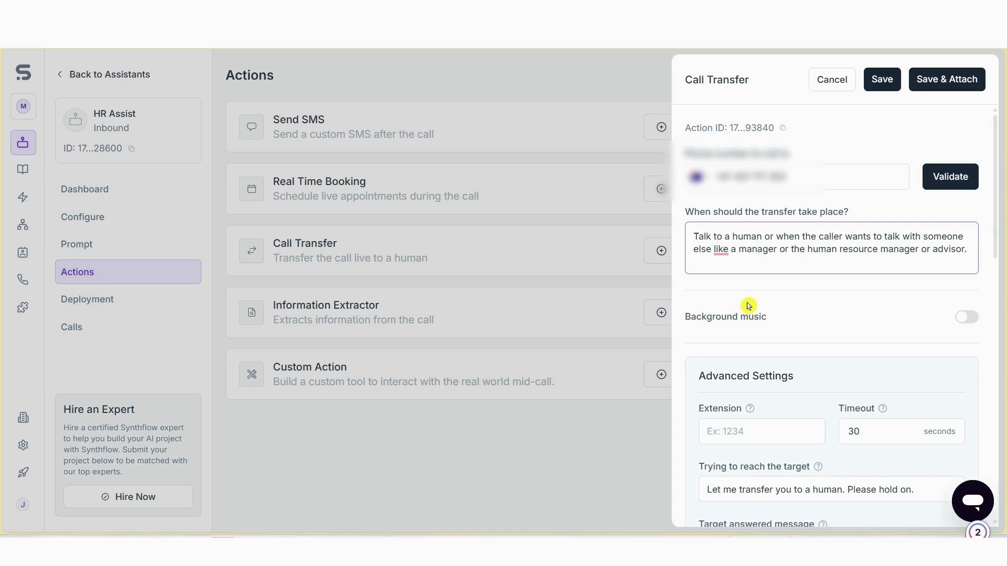
scroll(747, 305, "down", 1)
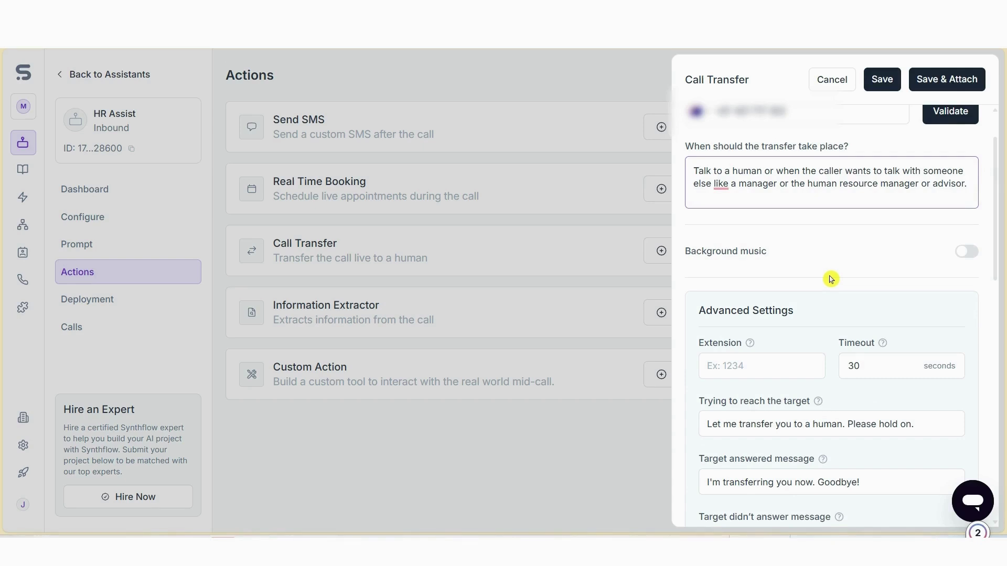
left_click(966, 253)
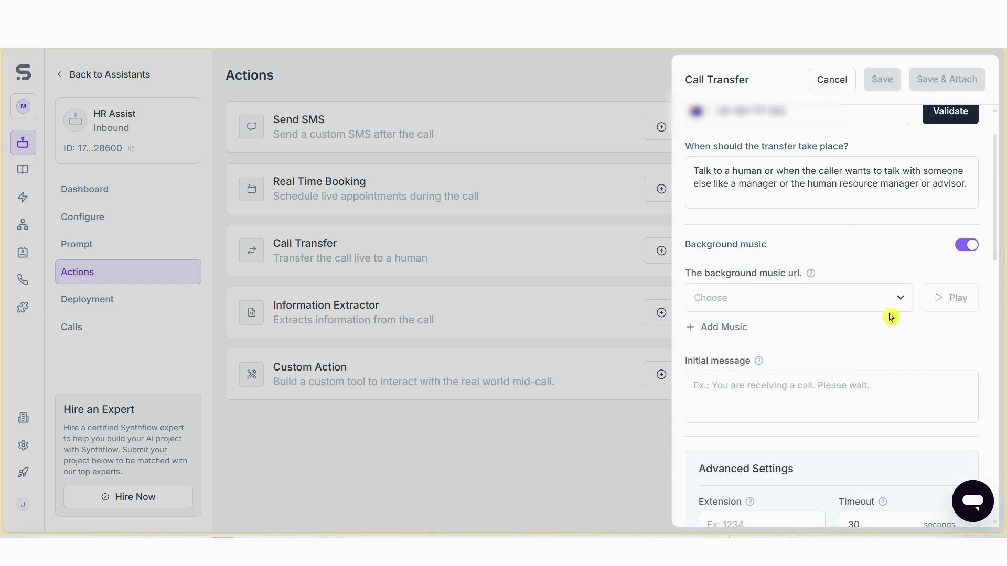
left_click(970, 247)
scroll(753, 234, "down", 3)
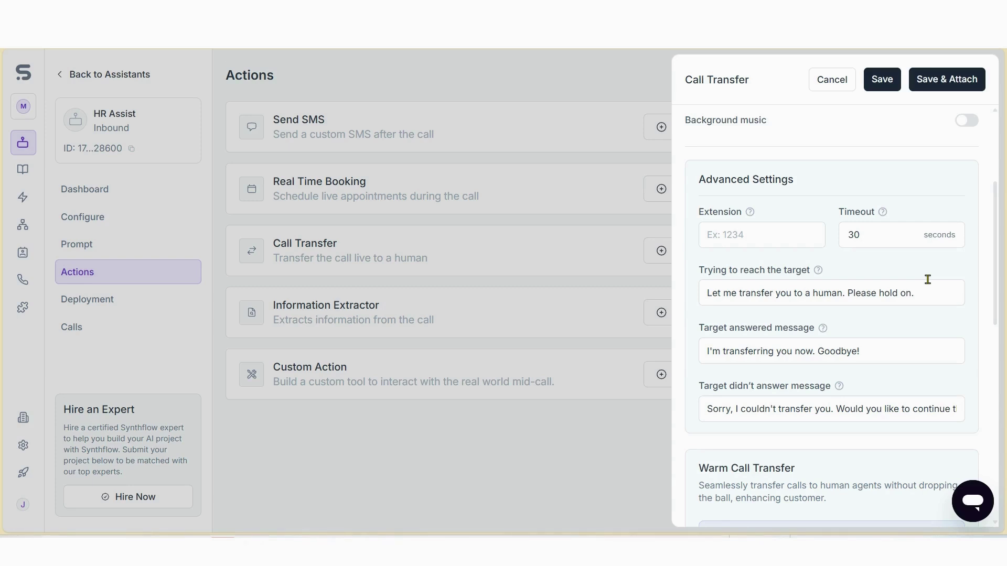
Keep ML-based voicemail detection and set the warm transfer language code to en-AU.
scroll(928, 280, "down", 6)
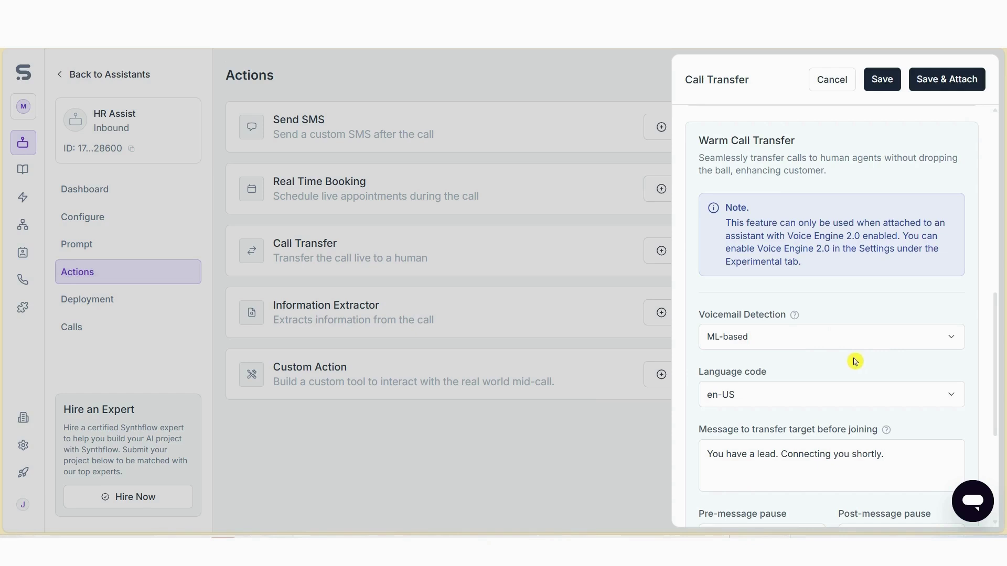
left_click(847, 336)
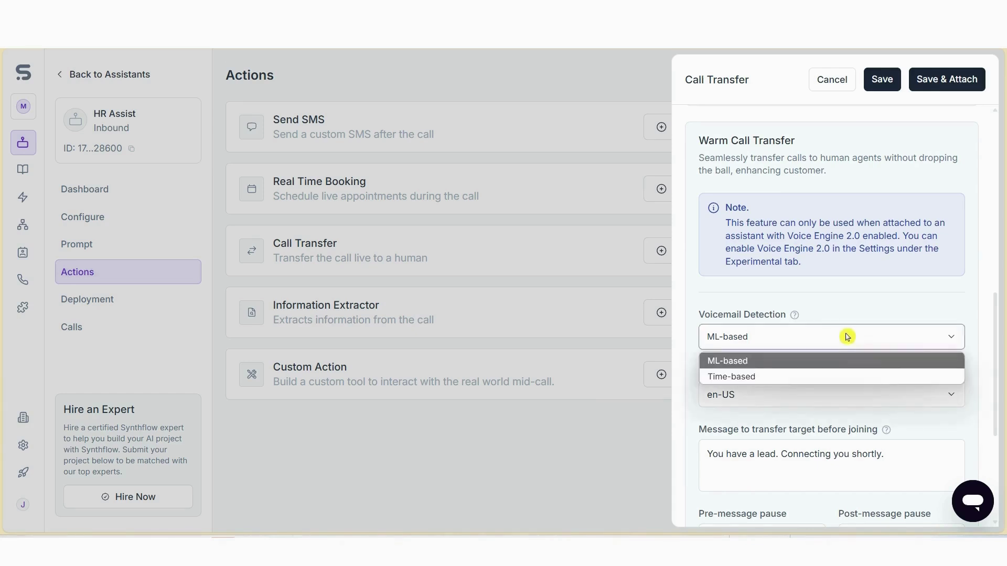
left_click(802, 361)
scroll(806, 363, "down", 1)
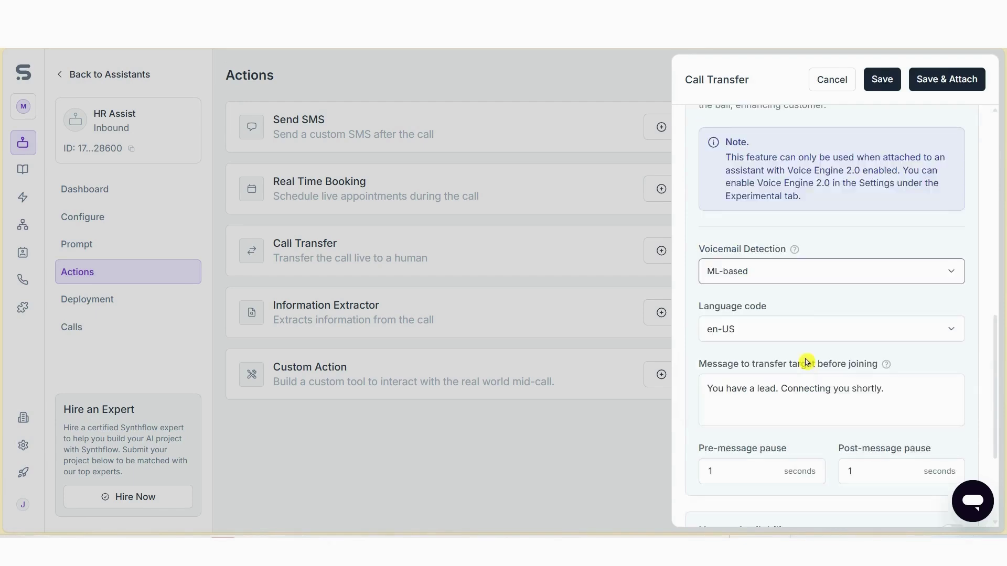
left_click(766, 333)
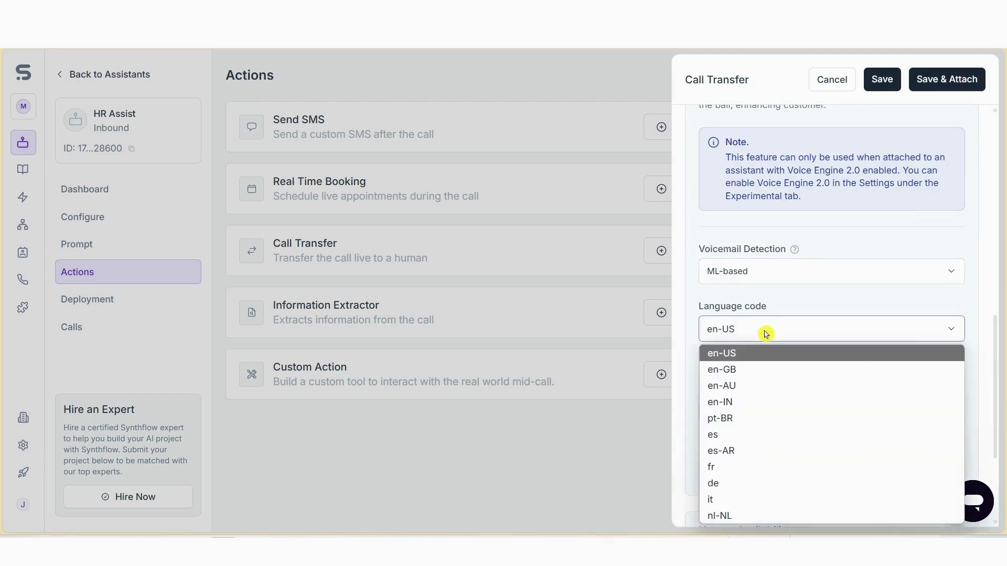
left_click(772, 386)
scroll(755, 283, "down", 3)
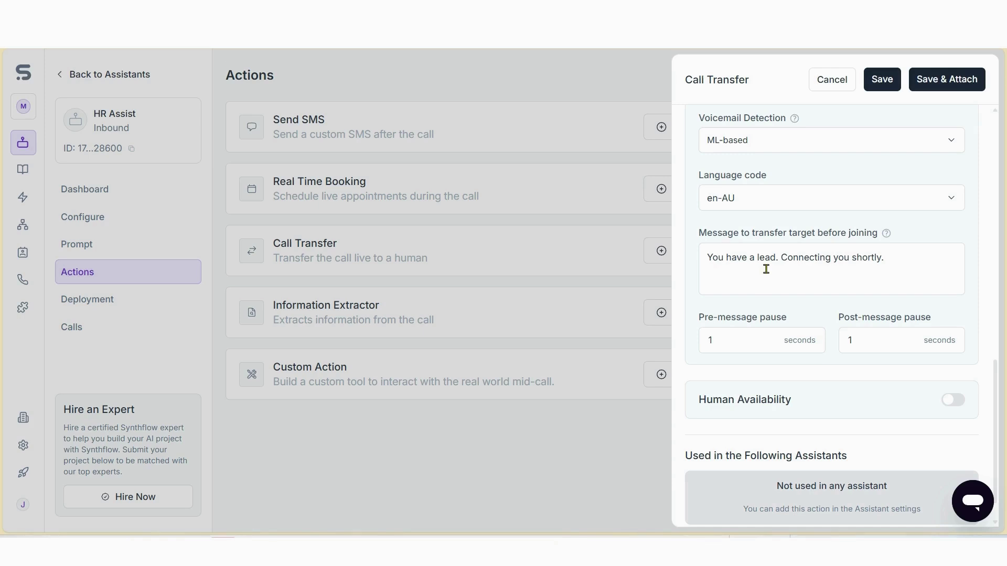
scroll(942, 266, "down", 1)
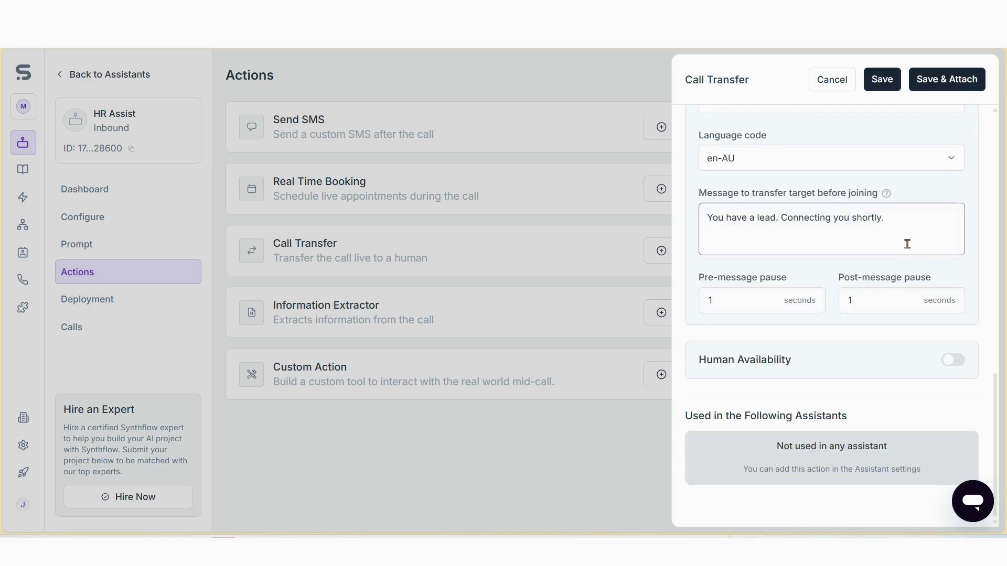
Replace the 'Message to transfer target before joining' with the pasted HR Assist further-assistance note.
left_click_drag(912, 220, 656, 225)
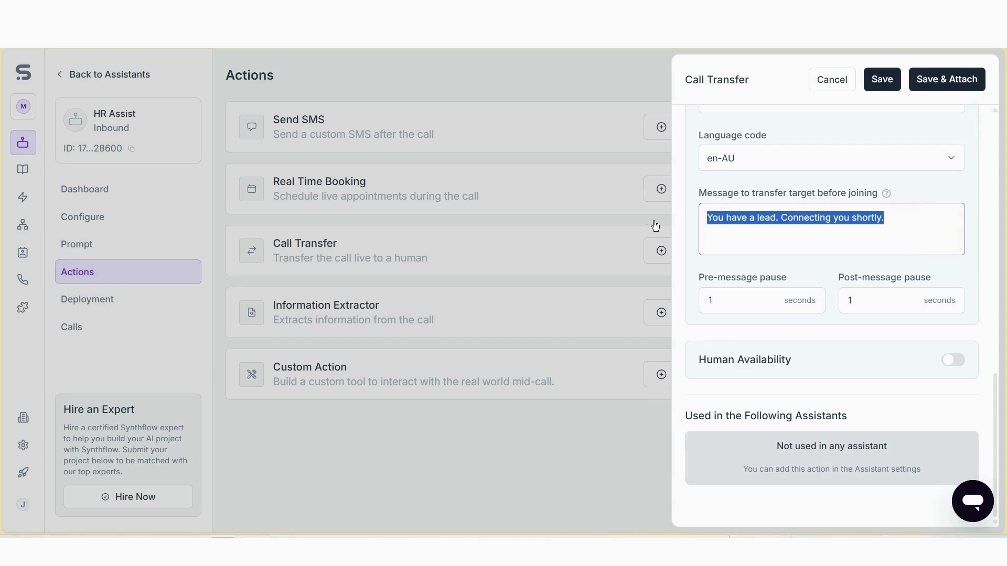
type("Hello. It’s AI Judy calling from HR Assist. You have a caller who needs some further assistance. I will be connecting you with the caller shortly. Please standby as I connect the call shortly")
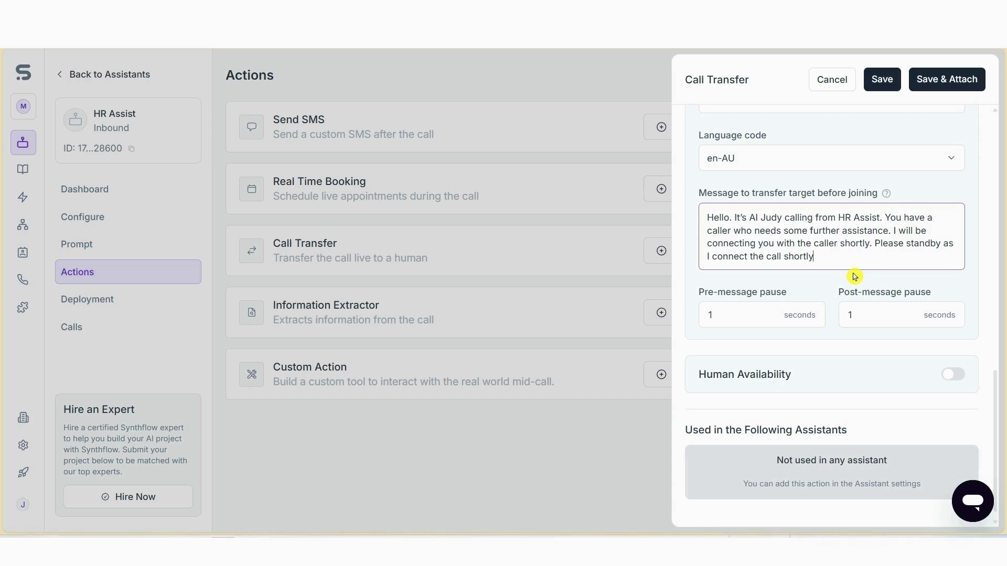
type(".")
scroll(870, 365, "down", 1)
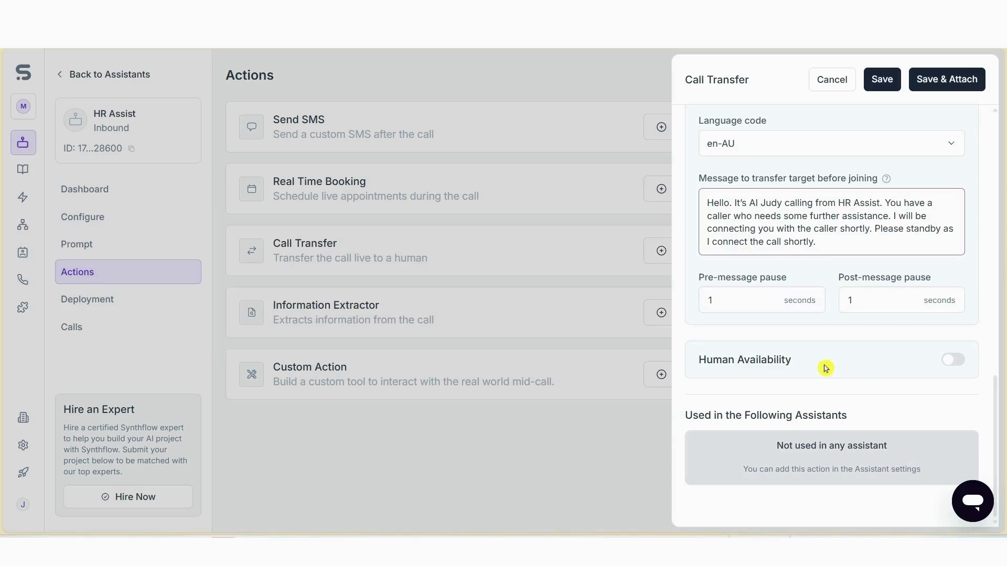
Turn on Human Availability: weekdays 9:00 AM–5:00 PM, Australia/Melbourne timezone, with a 'Human not available' message.
left_click(951, 361)
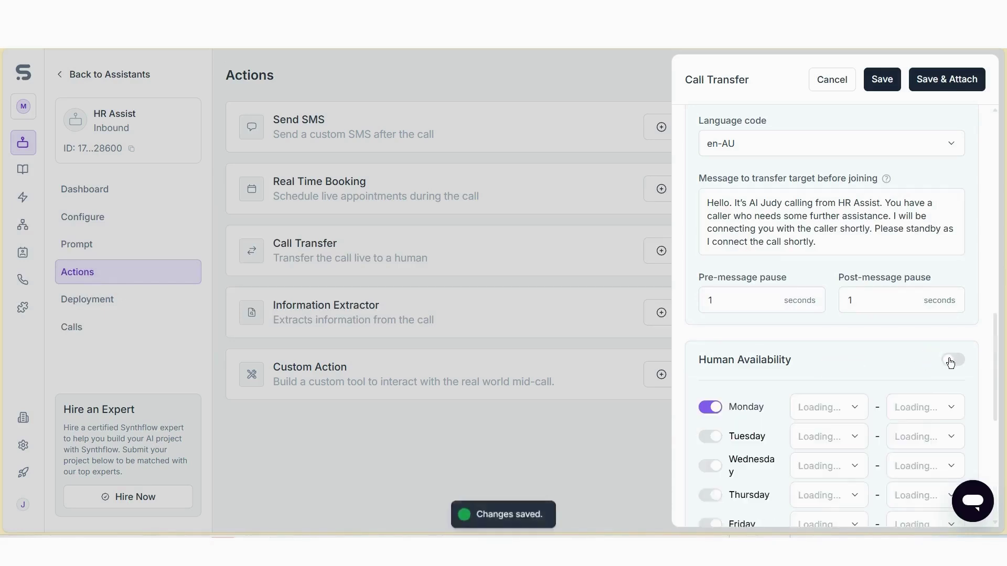
scroll(855, 353, "down", 4)
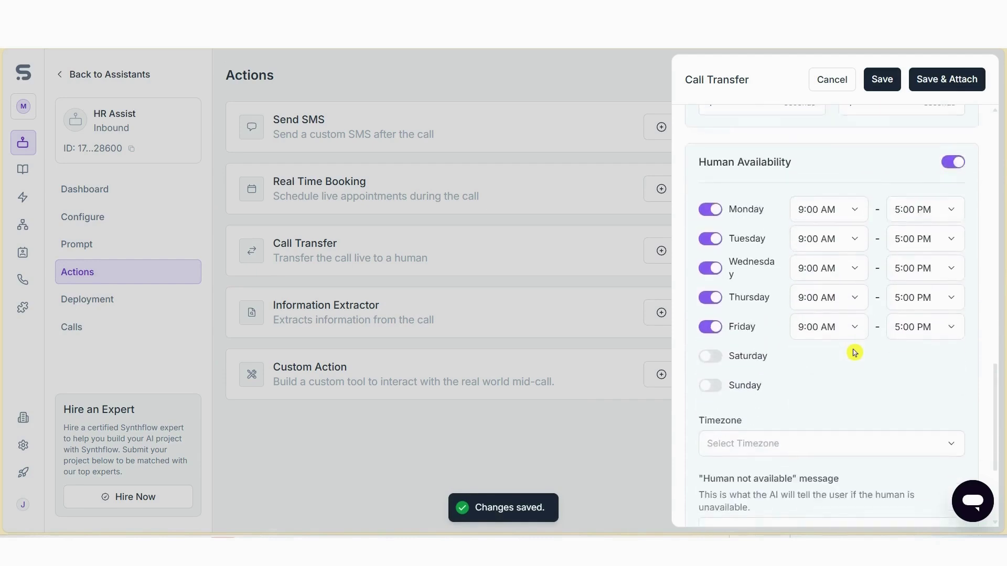
scroll(855, 353, "down", 1)
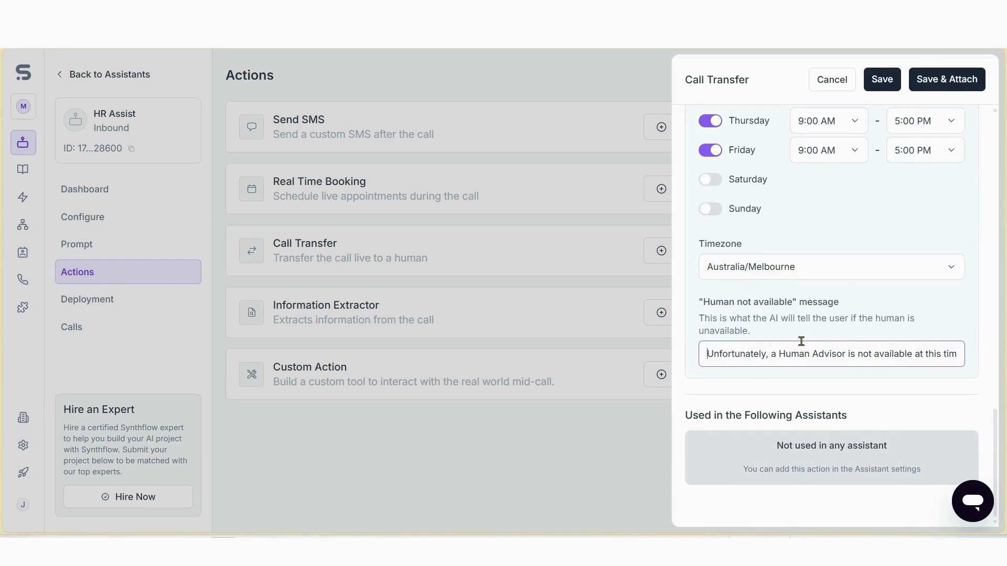
scroll(787, 314, "up", 10)
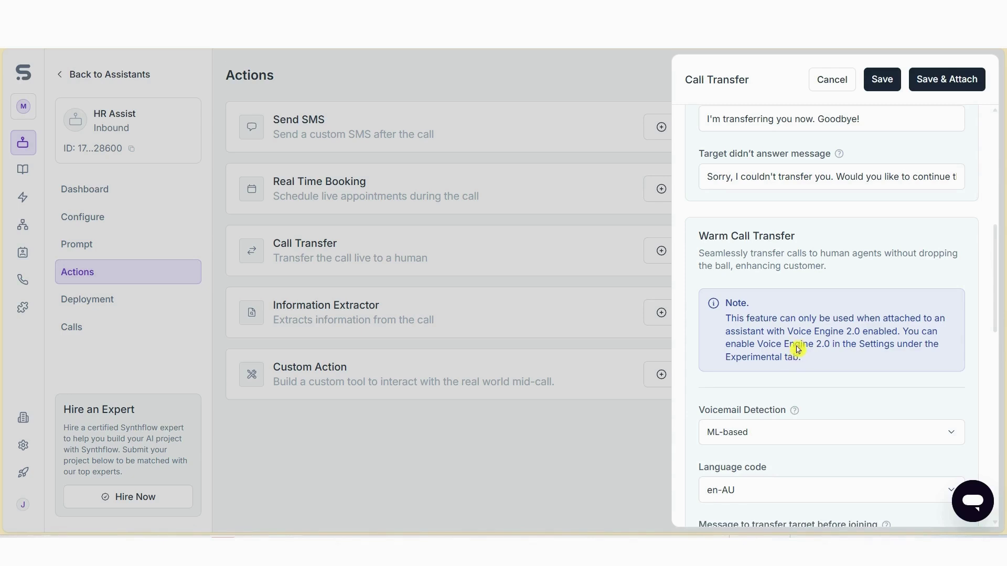
Save the Call Transfer settings and attach the saved transfer action to HR Assist.
left_click(886, 87)
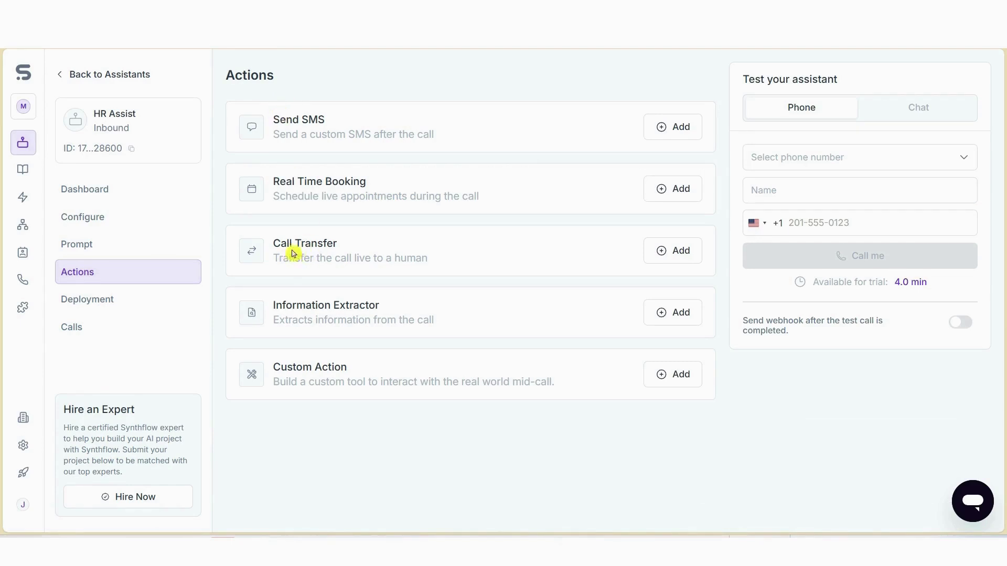
left_click(659, 251)
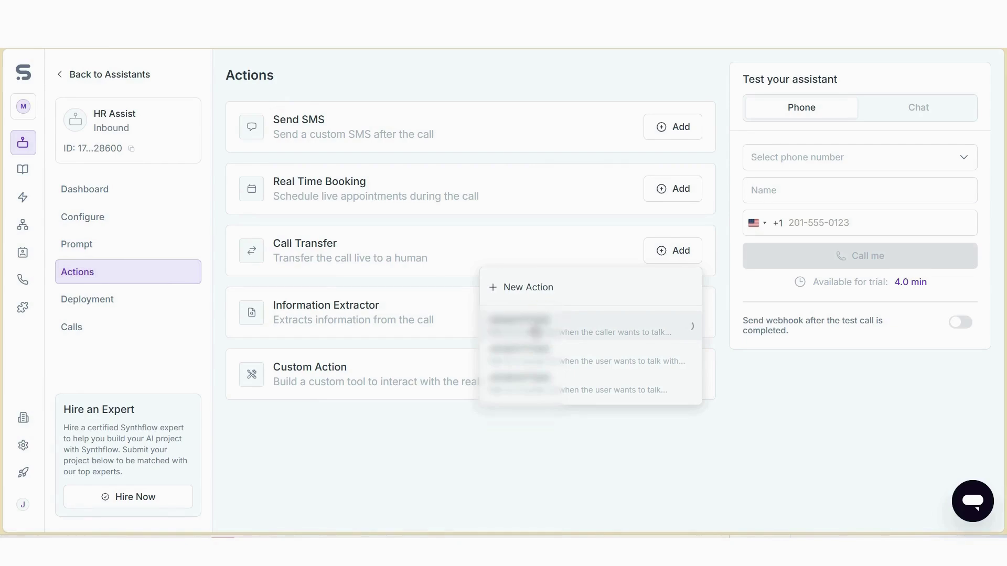
left_click(511, 329)
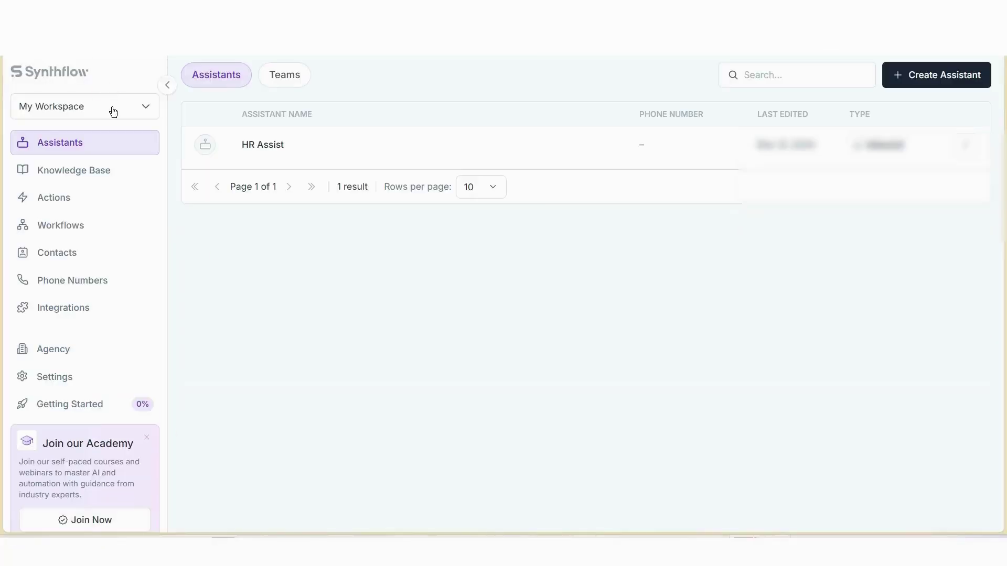
Open HR Assist's completed 01:10 test call and expand its recording and transcript.
left_click(257, 145)
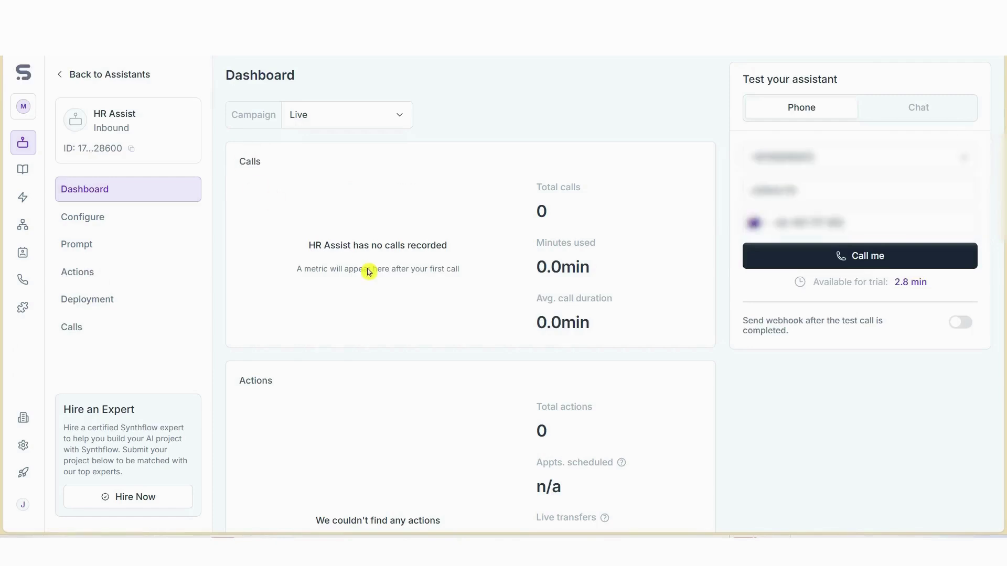
left_click(72, 333)
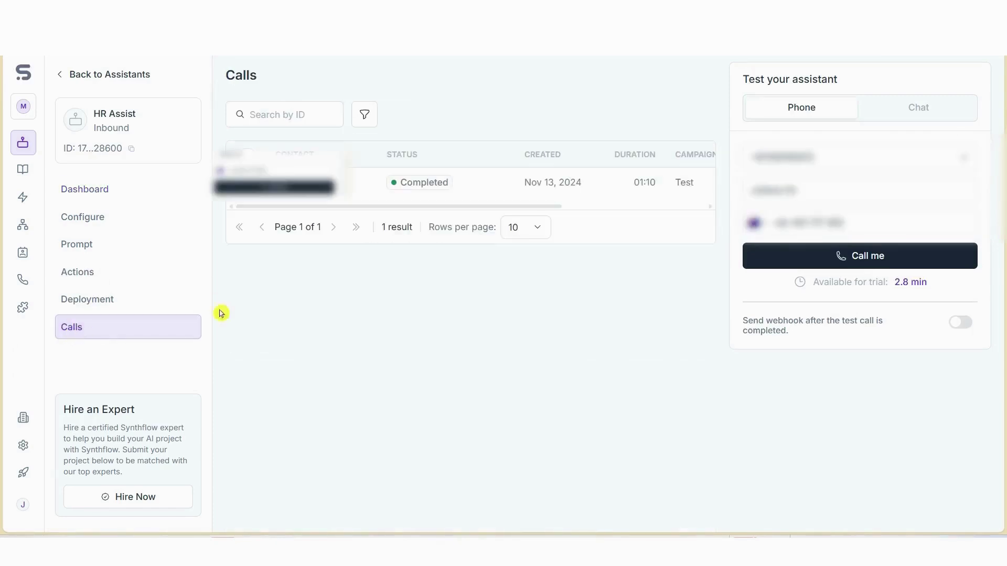
left_click(682, 182)
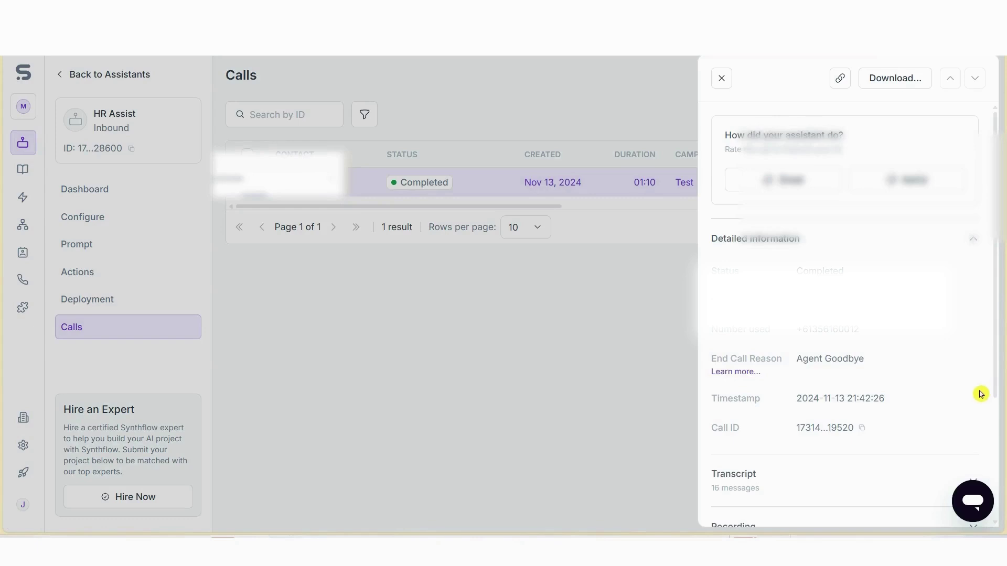
scroll(979, 393, "down", 4)
left_click(970, 350)
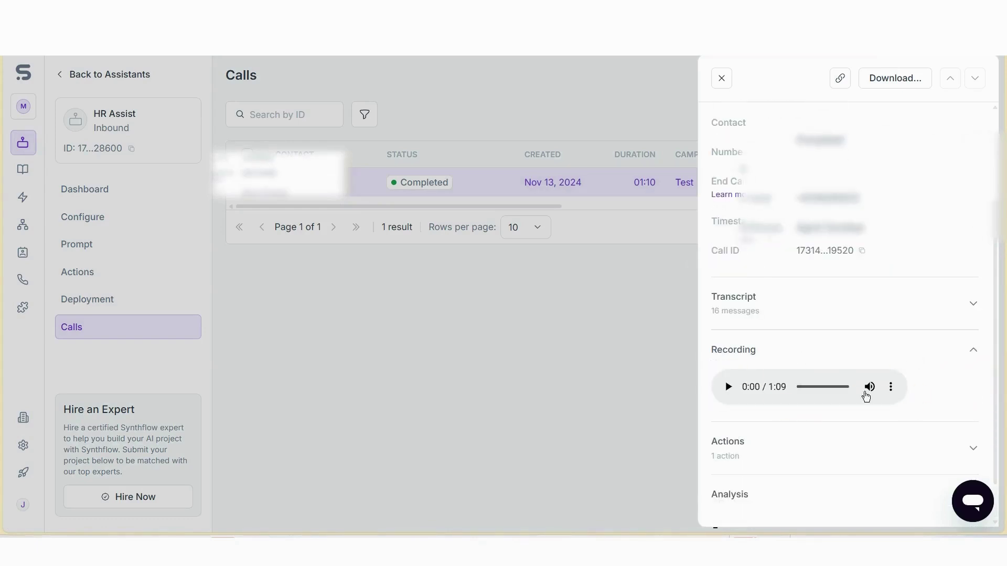
left_click(972, 305)
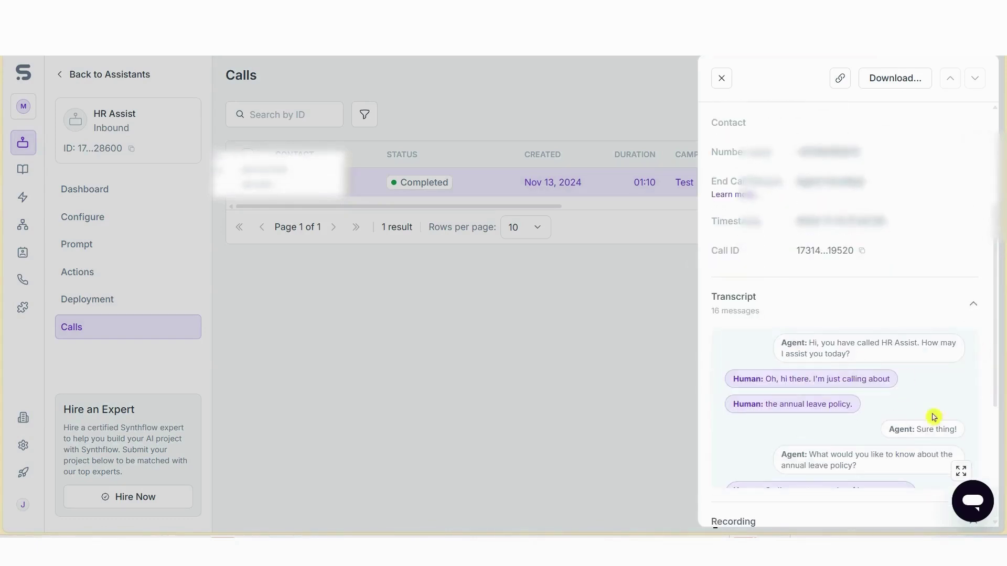